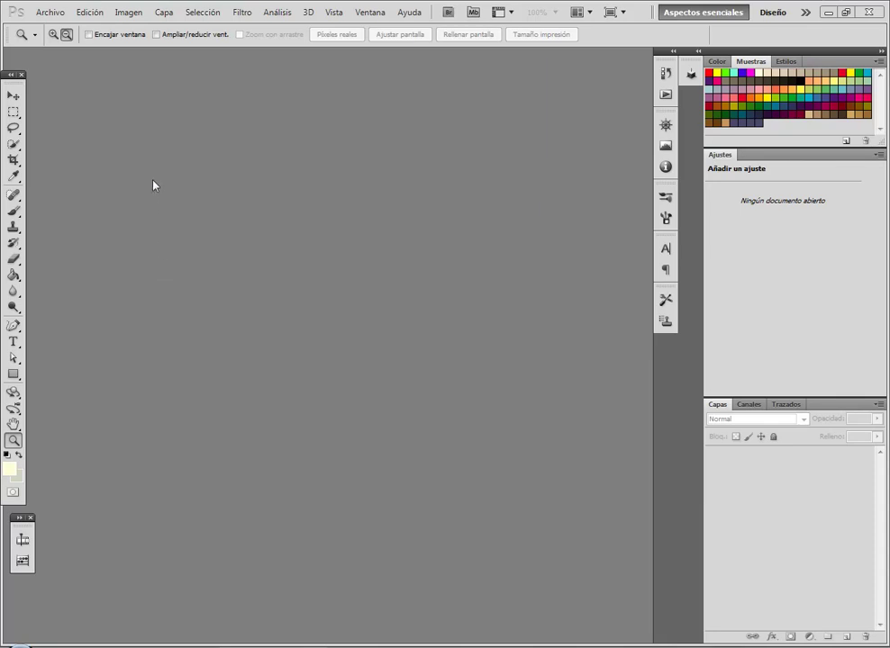
Open 8548.jpeg from the Escritorio and select the Move tool
click(50, 14)
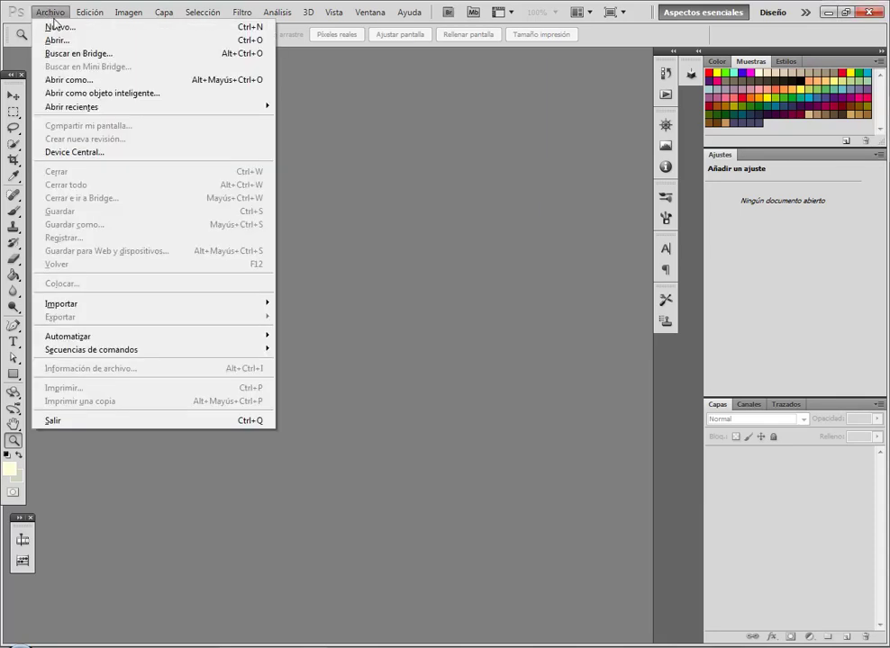
click(59, 40)
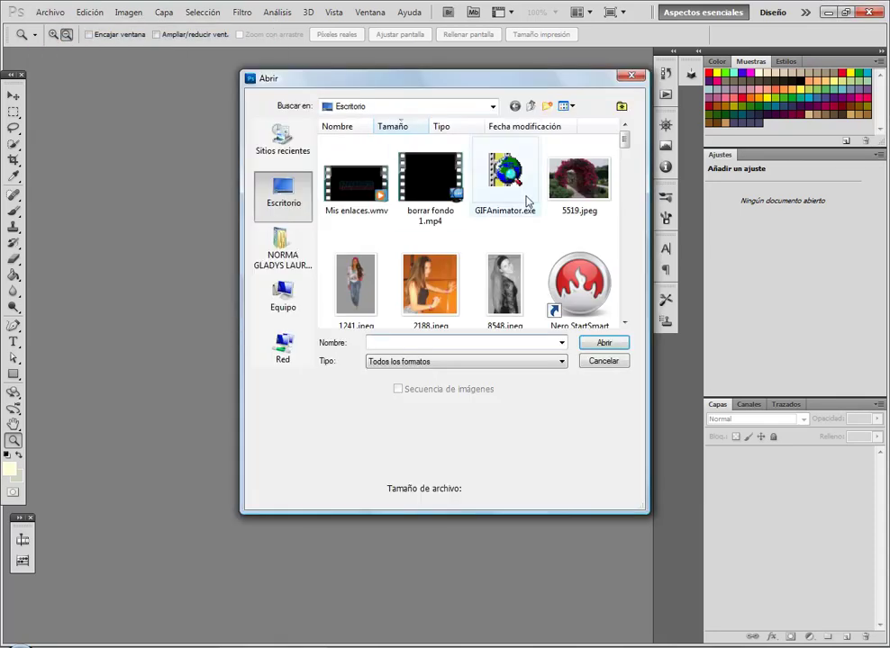
click(504, 286)
click(603, 342)
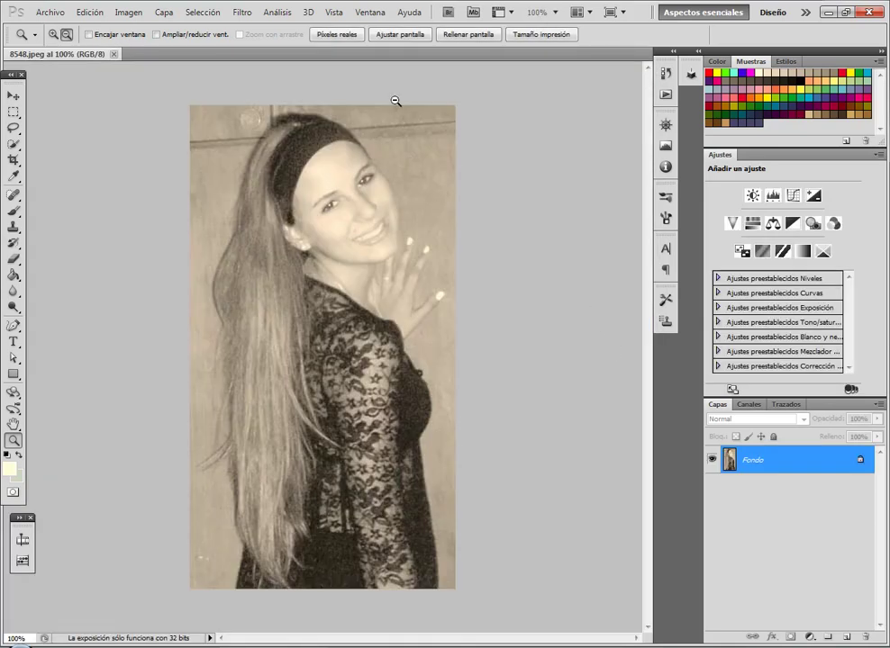
click(13, 95)
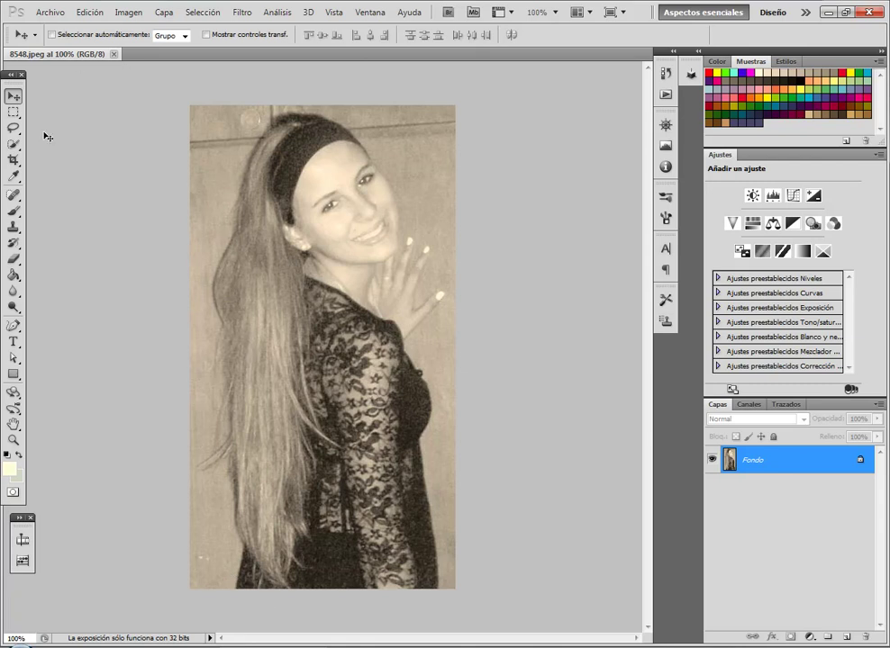
Select the whole image with the Quick Selection tool in add mode
click(15, 146)
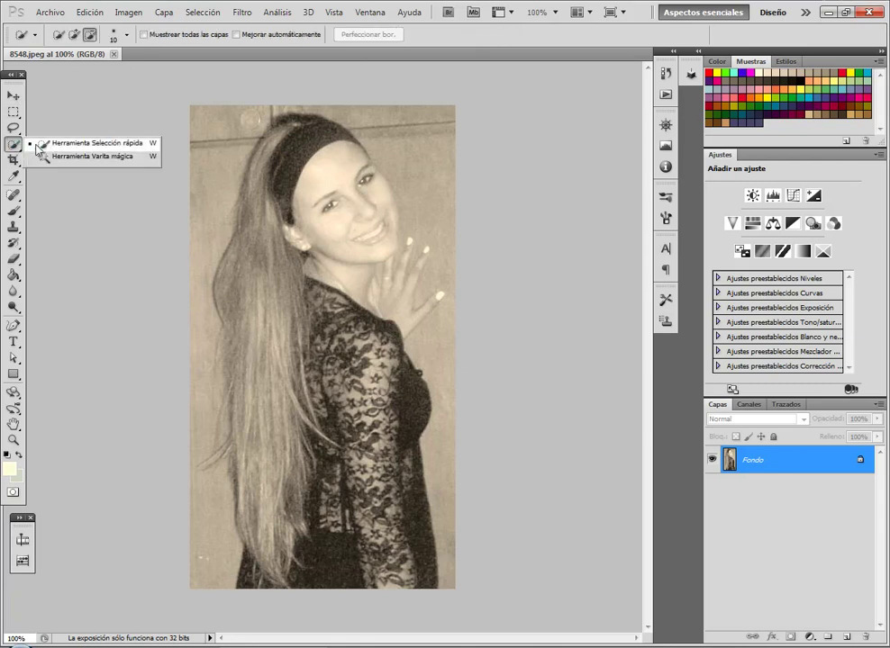
click(74, 147)
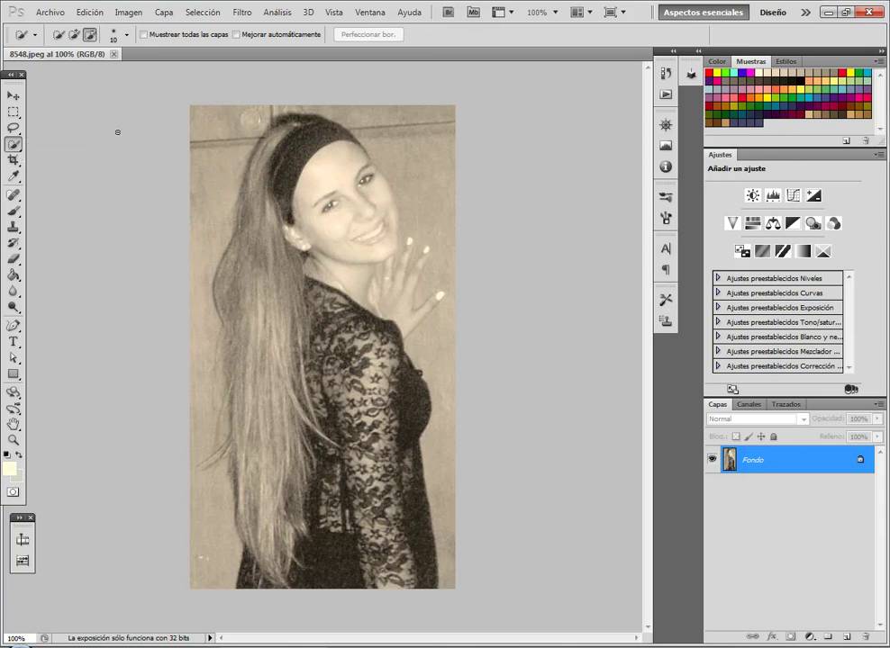
click(75, 34)
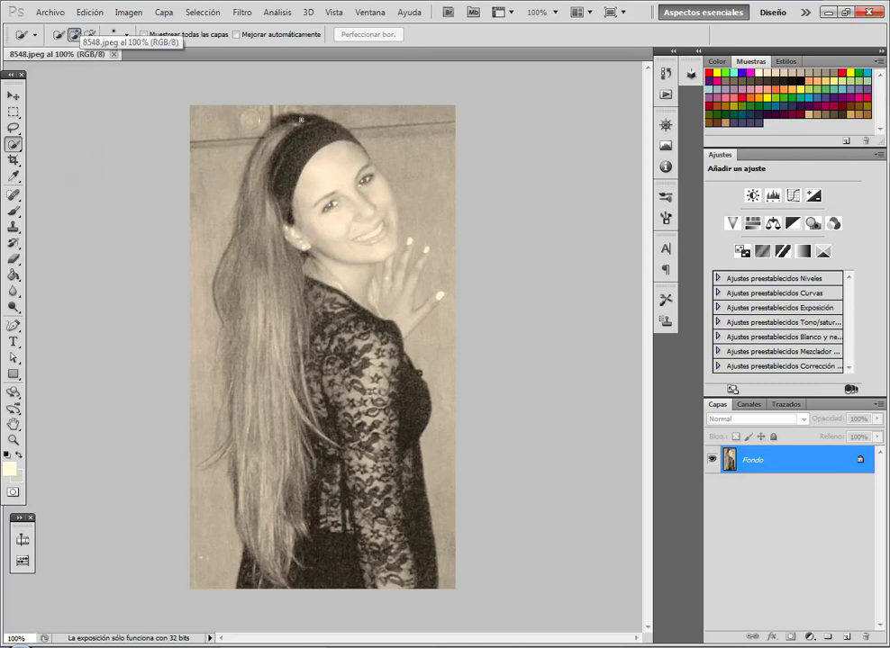
mouse_move(300, 126)
mouse_down()
mouse_move(226, 382)
mouse_move(266, 151)
mouse_up()
drag(297, 467, 284, 333)
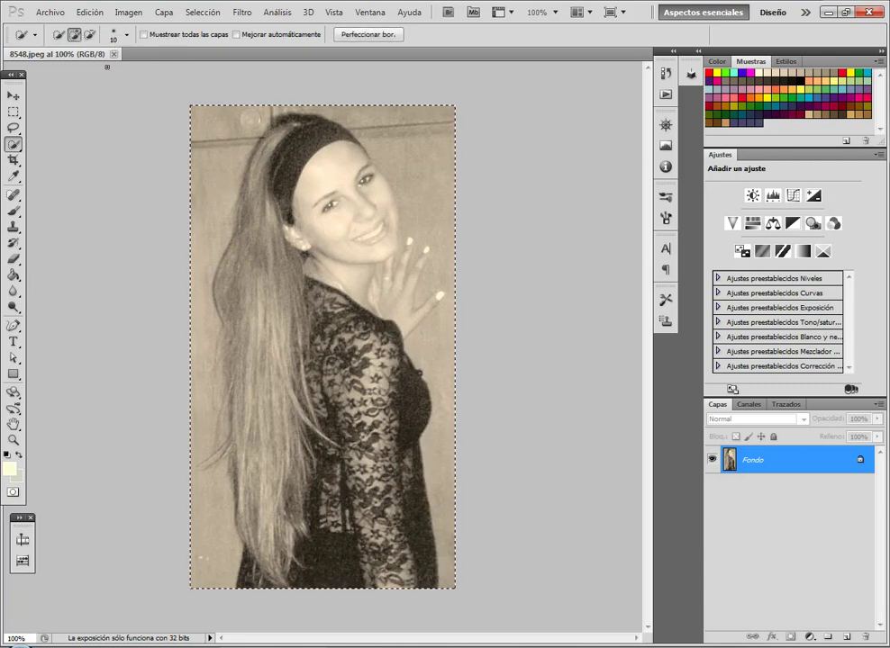
Subtract the right, left and above-head background areas from the selection
click(90, 36)
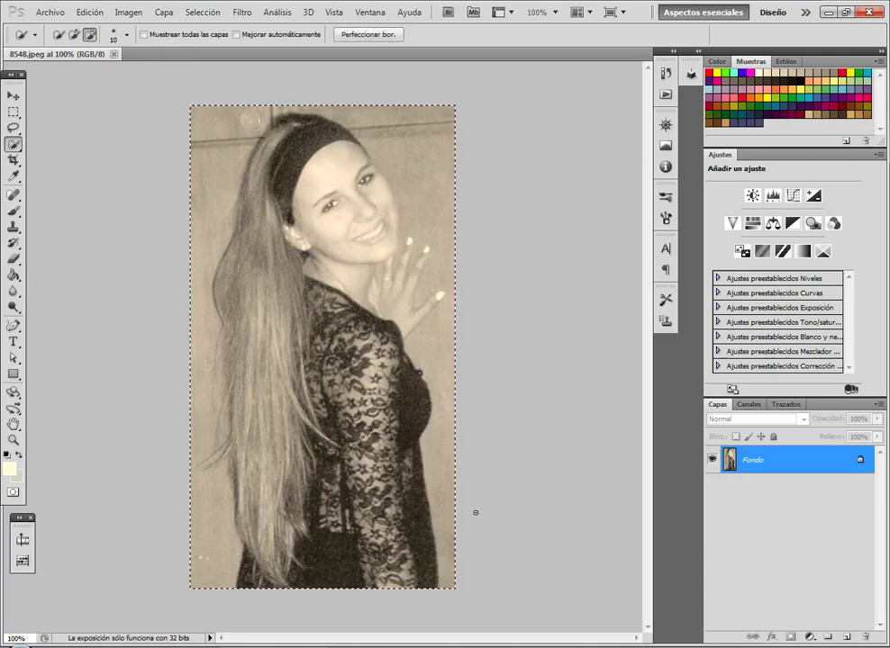
drag(456, 537, 452, 521)
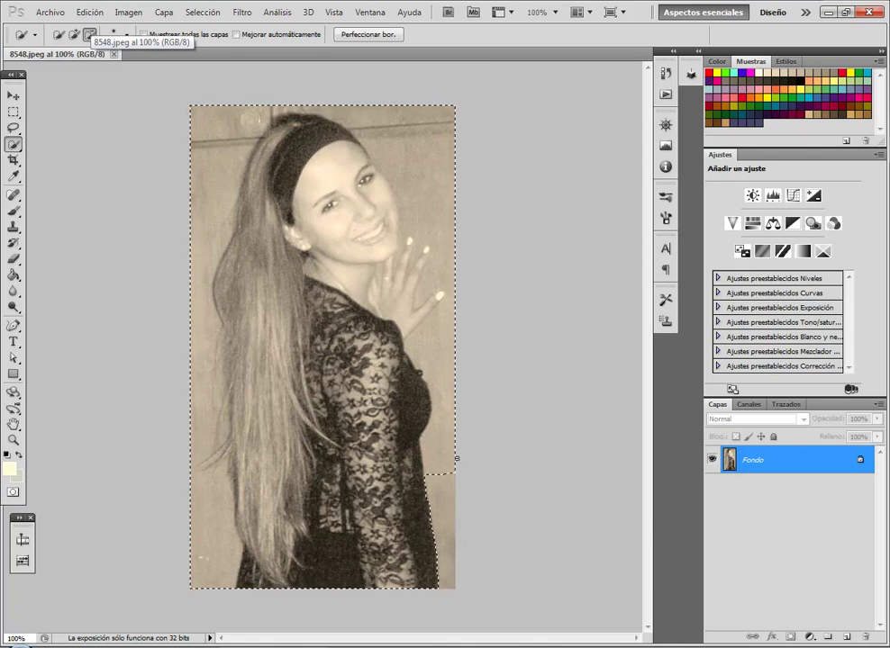
mouse_move(455, 441)
mouse_down()
mouse_move(435, 349)
mouse_move(447, 285)
mouse_move(461, 268)
mouse_move(446, 261)
mouse_up()
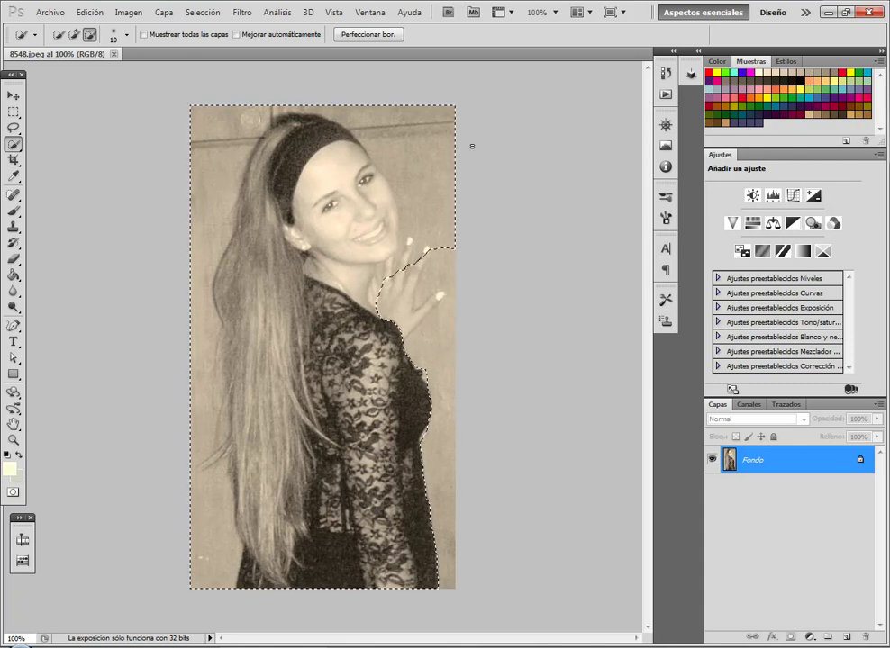
mouse_move(178, 107)
mouse_down()
mouse_move(214, 177)
mouse_move(192, 236)
mouse_up()
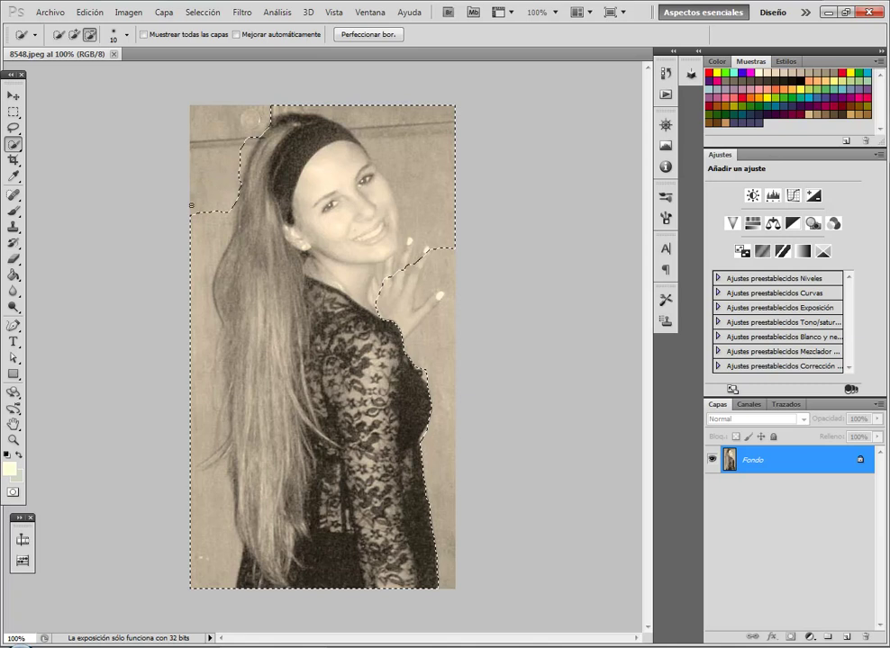
drag(190, 318, 200, 339)
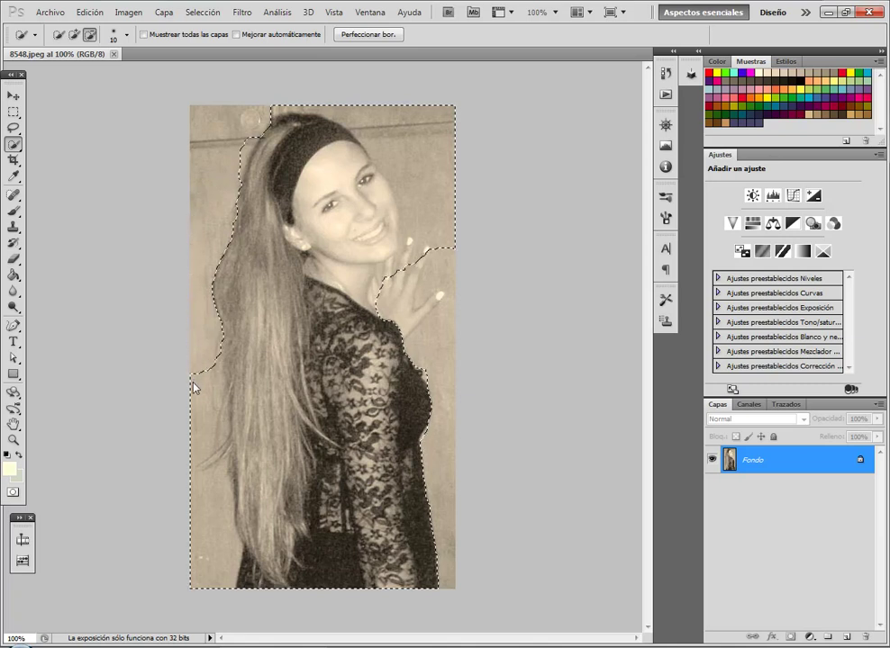
drag(188, 447, 197, 502)
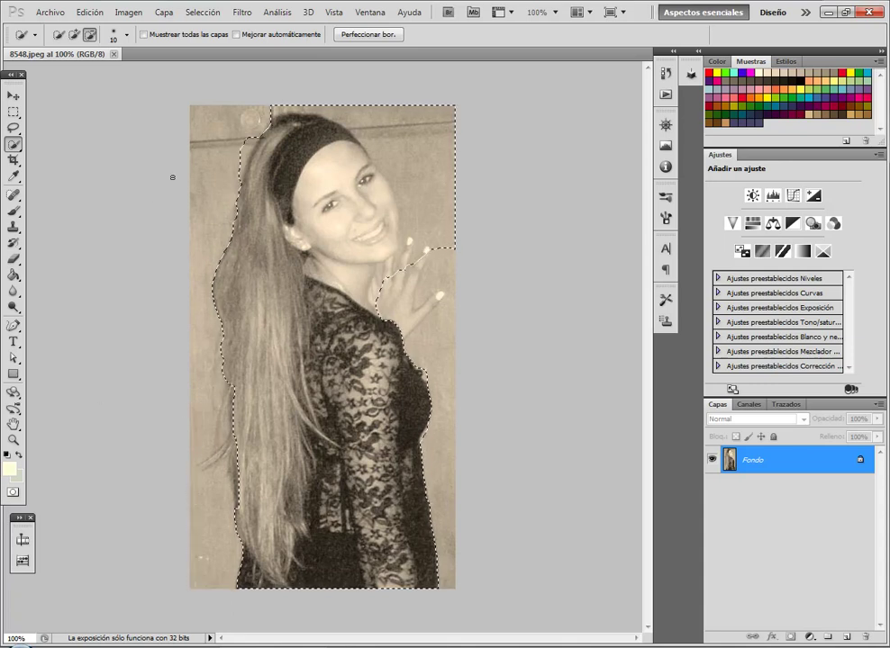
mouse_move(389, 109)
mouse_down()
mouse_move(434, 137)
mouse_move(430, 248)
mouse_up()
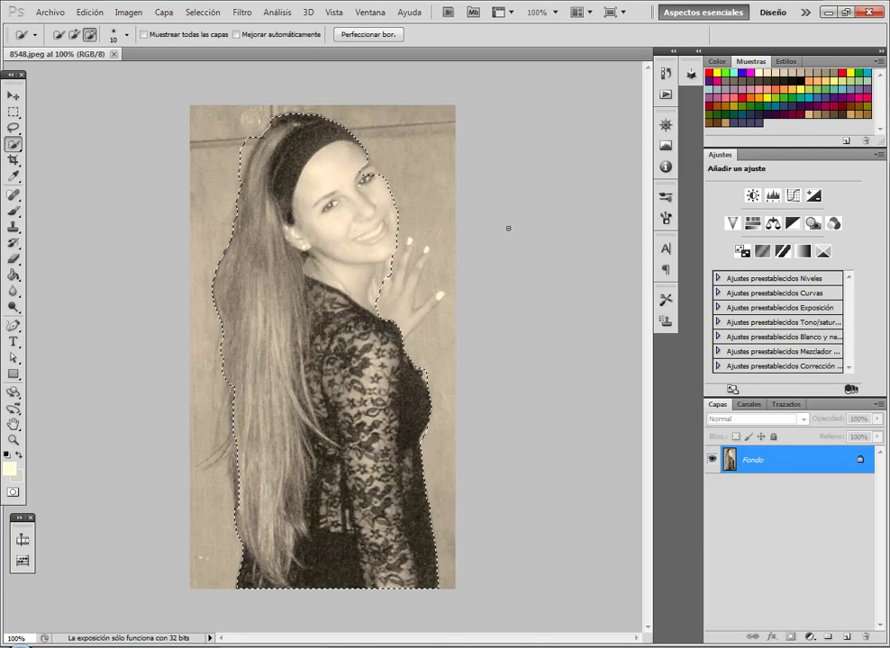
Add the raised hand and the left hair edge to the selection
click(75, 35)
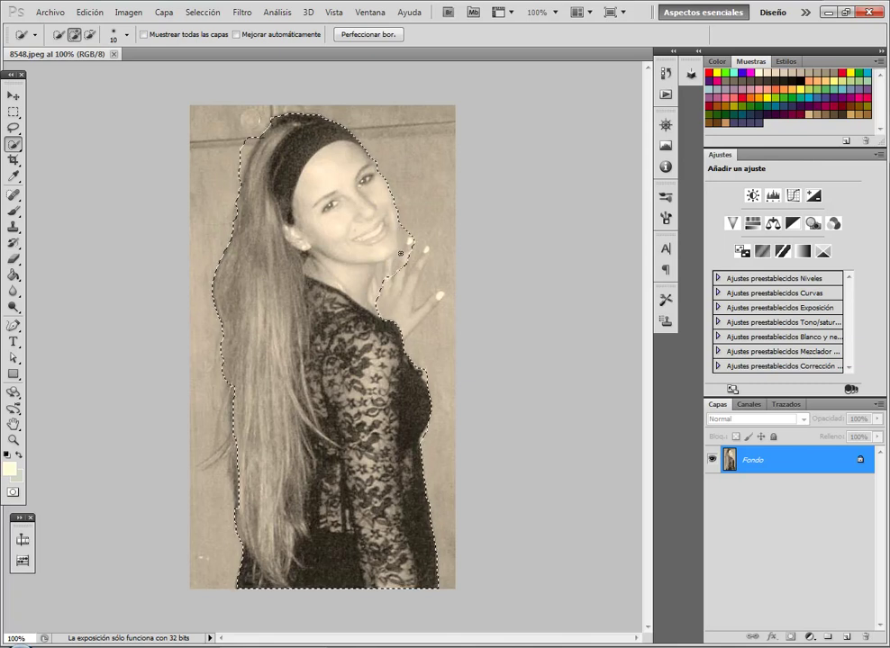
drag(415, 253, 405, 257)
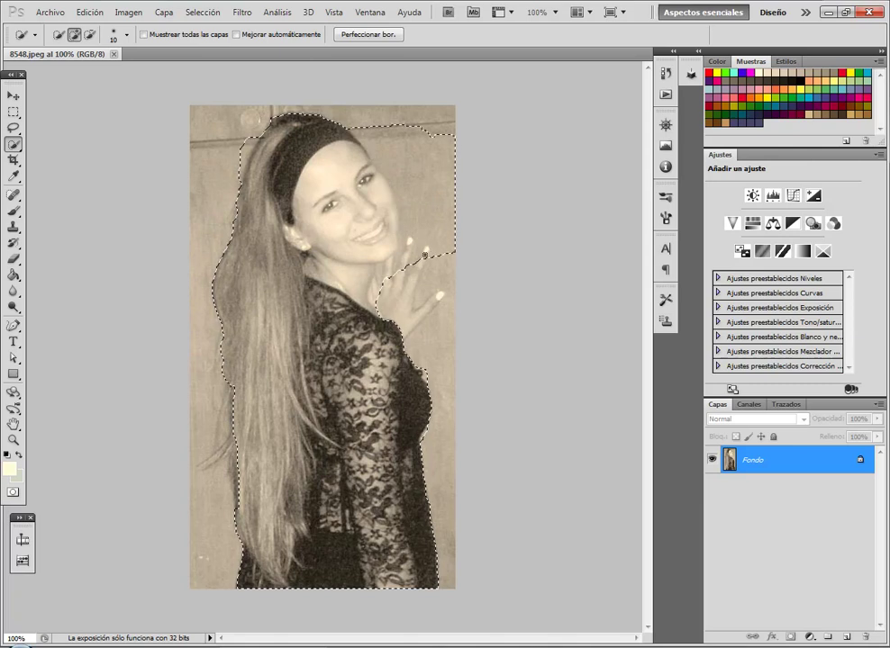
click(437, 300)
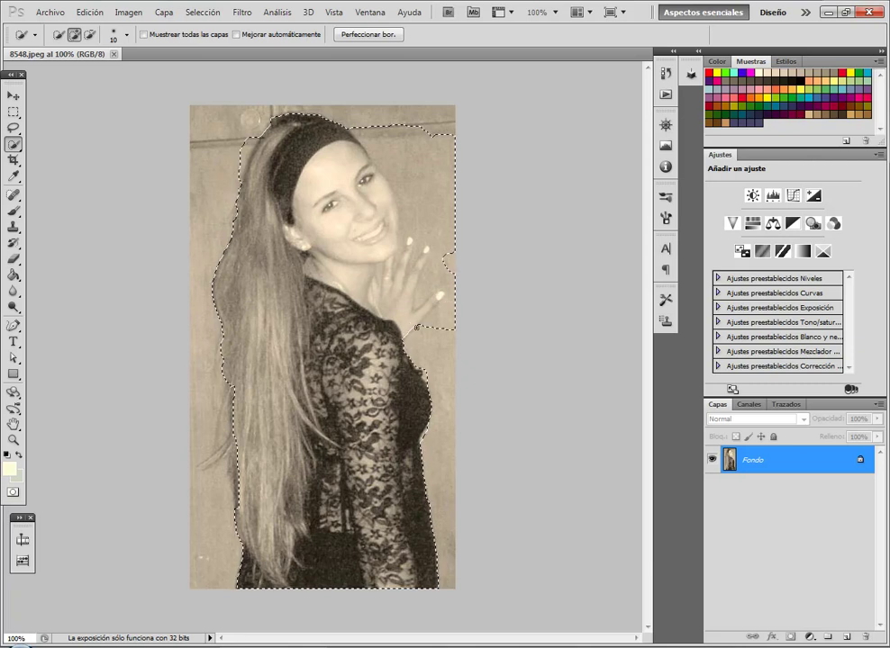
click(407, 333)
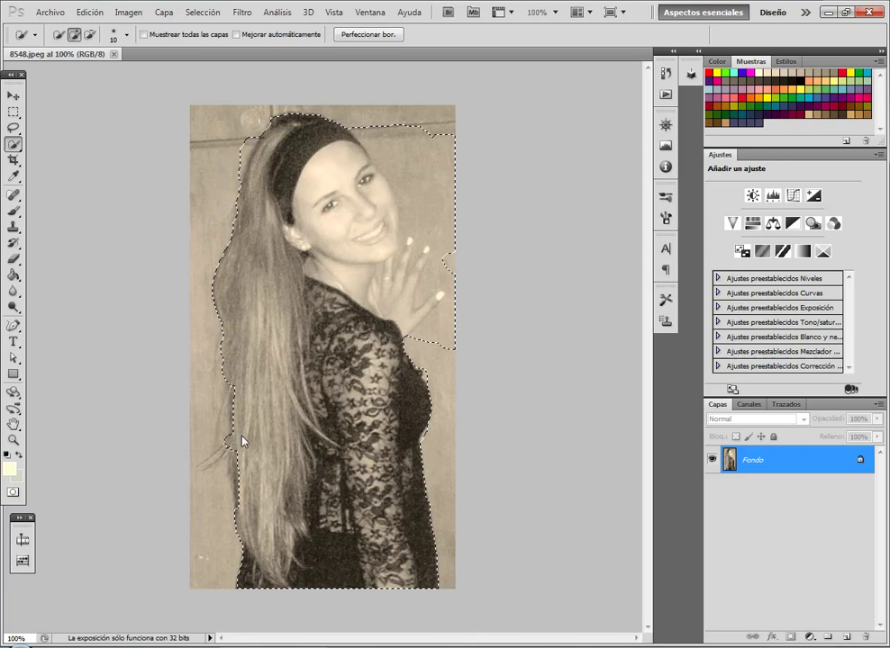
mouse_move(242, 424)
mouse_down()
mouse_move(220, 397)
mouse_move(204, 467)
mouse_up()
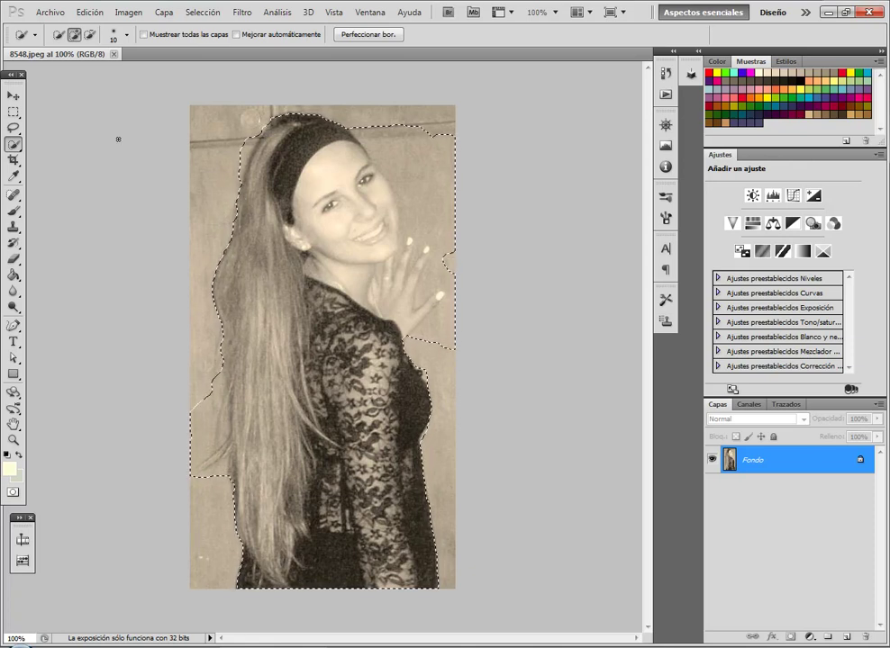
Trim background from the left hair, below the raised hand and beside the face
click(90, 34)
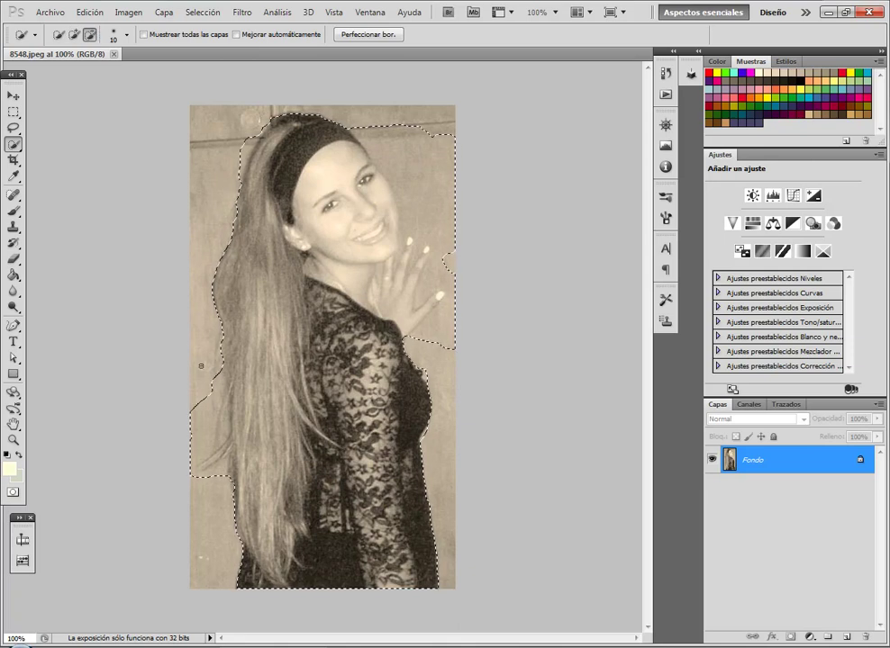
drag(197, 406, 198, 432)
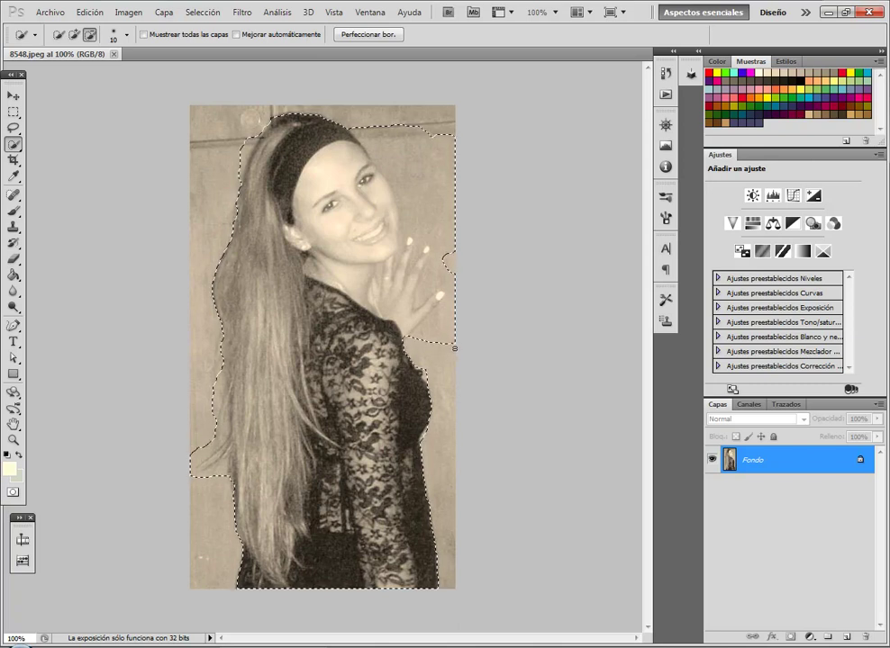
drag(450, 344, 451, 232)
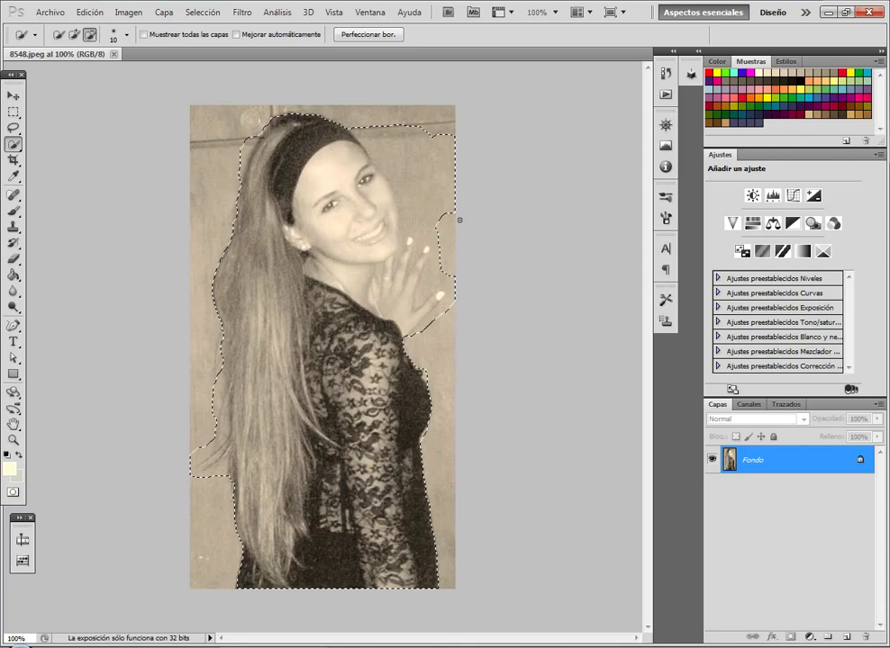
drag(459, 216, 450, 219)
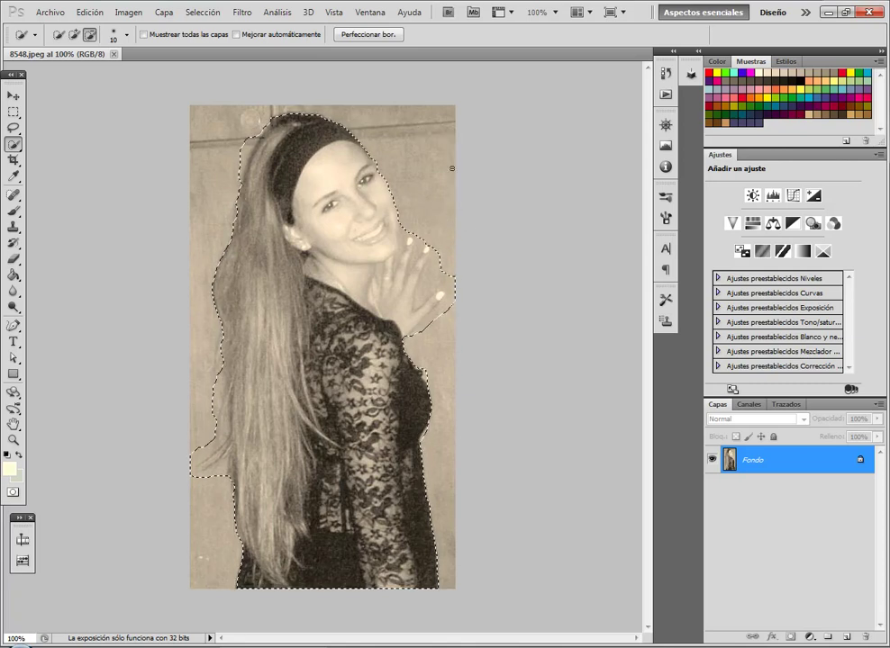
click(76, 34)
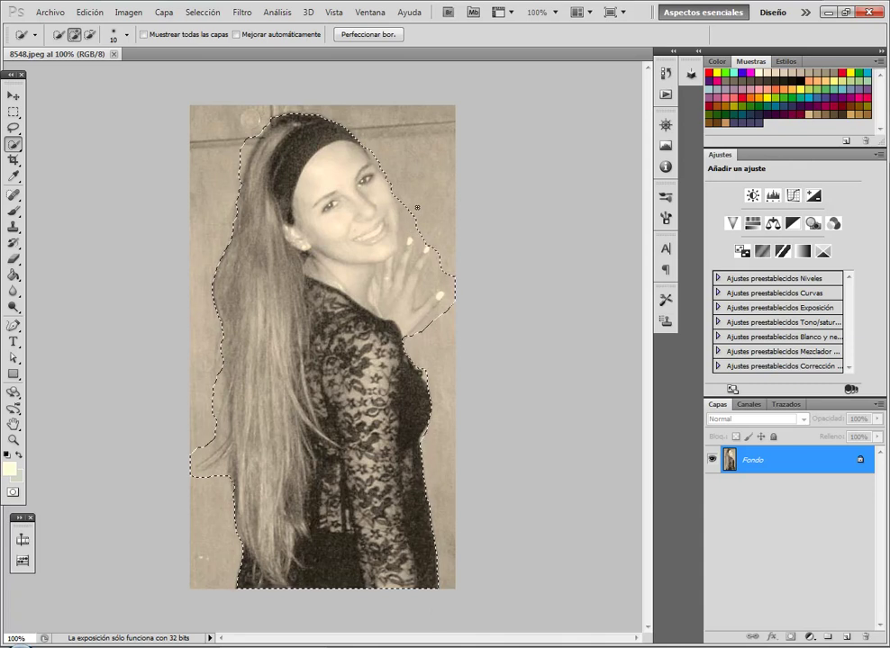
drag(416, 209, 432, 149)
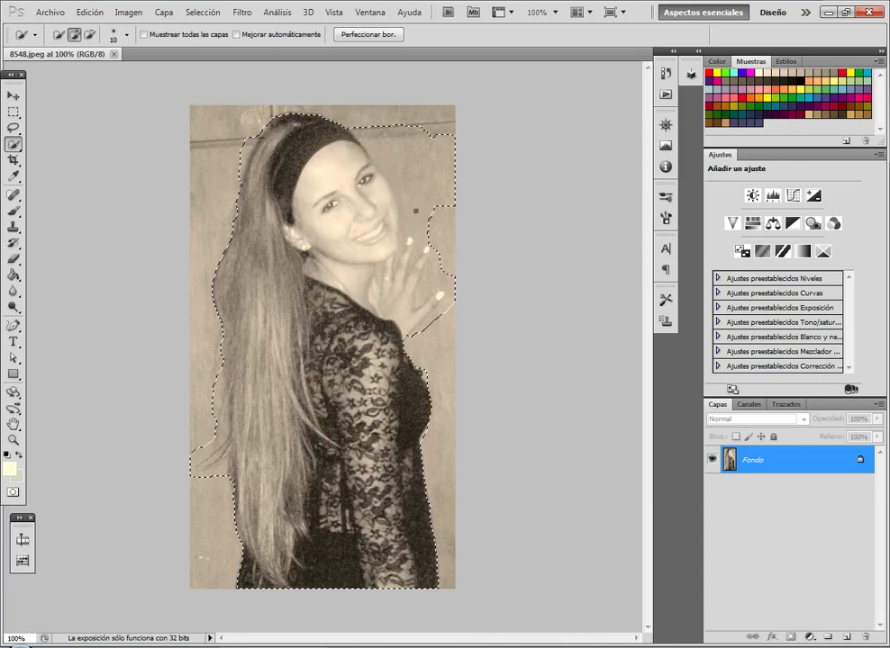
click(90, 34)
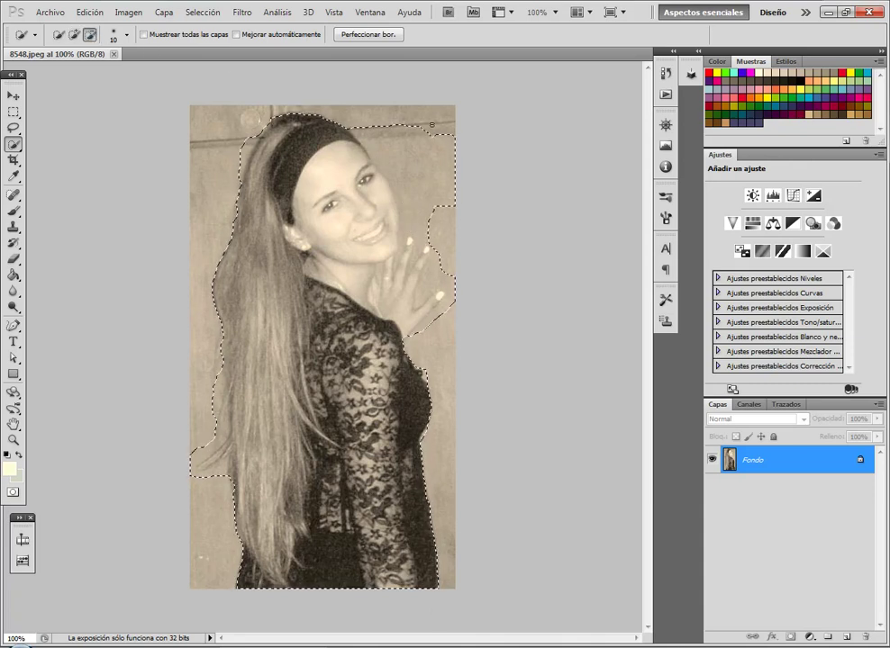
drag(440, 170, 454, 188)
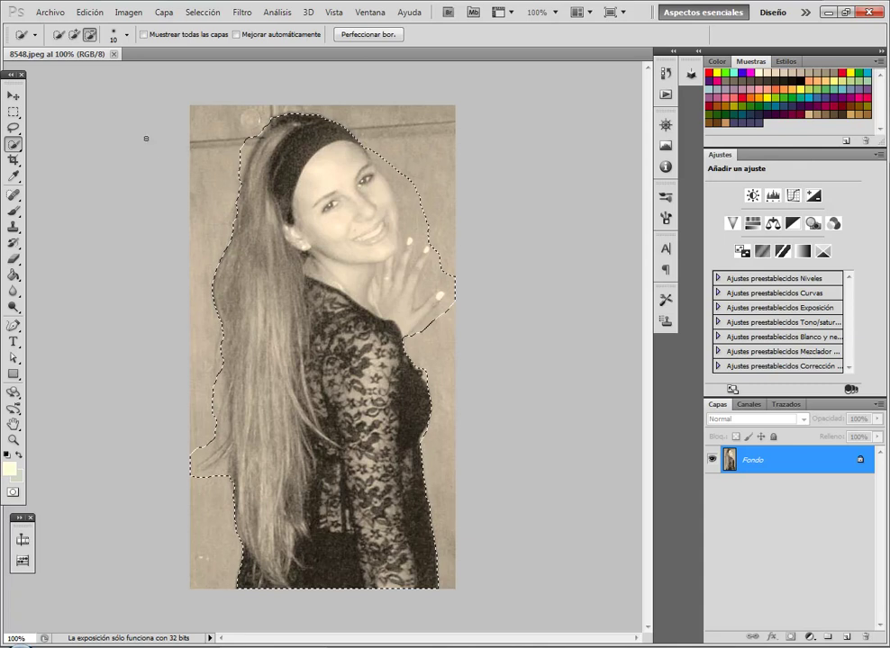
In Refine Edge, paint the radius along the lower right, left hairline and raised hand
click(360, 36)
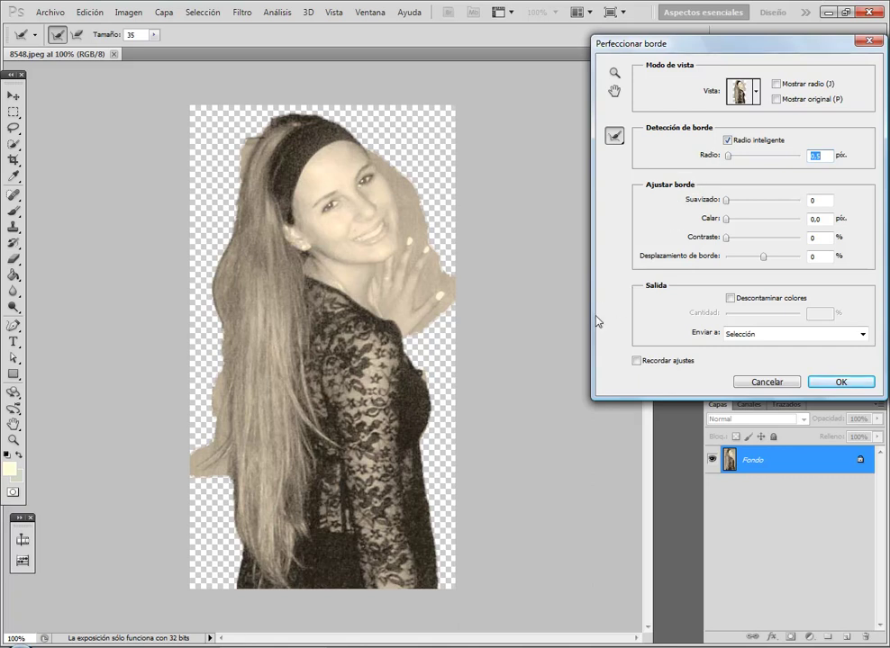
mouse_move(448, 568)
mouse_down()
mouse_move(445, 495)
mouse_move(429, 453)
mouse_move(439, 407)
mouse_move(415, 349)
mouse_move(448, 316)
mouse_move(458, 286)
mouse_move(438, 274)
mouse_move(434, 233)
mouse_up()
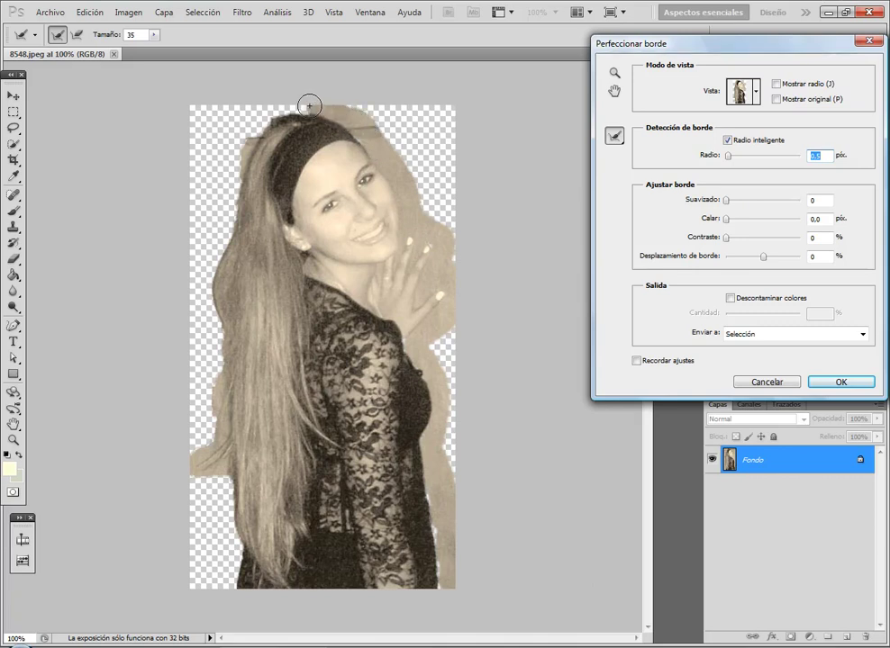
mouse_move(264, 112)
mouse_down()
mouse_move(244, 125)
mouse_move(213, 267)
mouse_move(205, 307)
mouse_move(214, 405)
mouse_move(193, 463)
mouse_up()
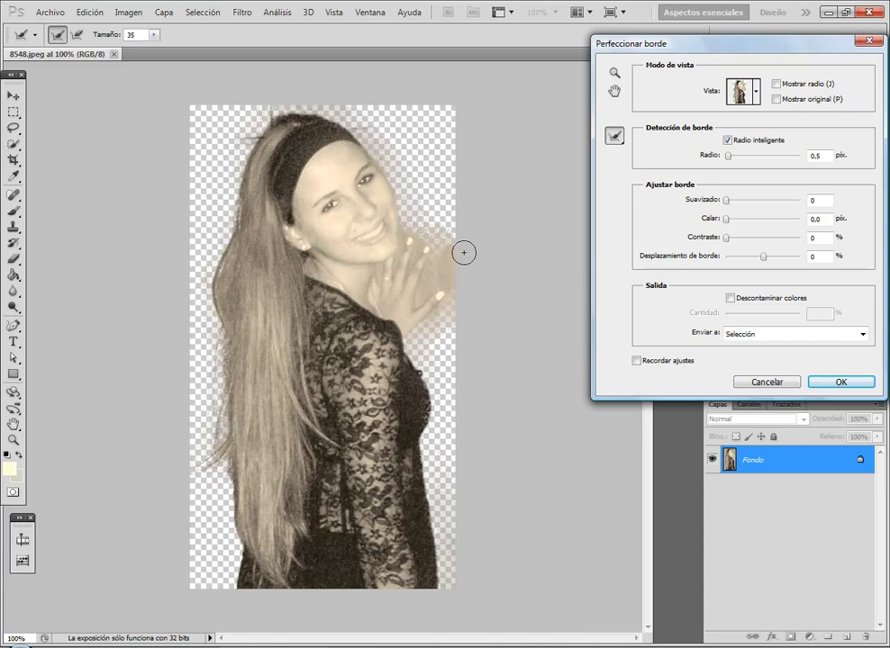
drag(445, 218, 465, 241)
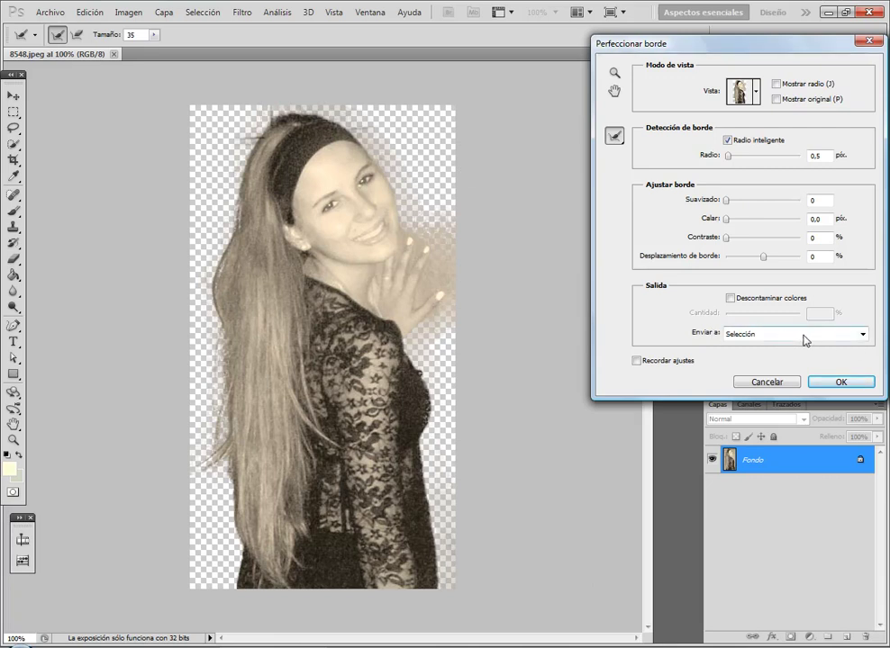
Output the refined selection to Nueva capa con máscara de capa and apply
click(863, 334)
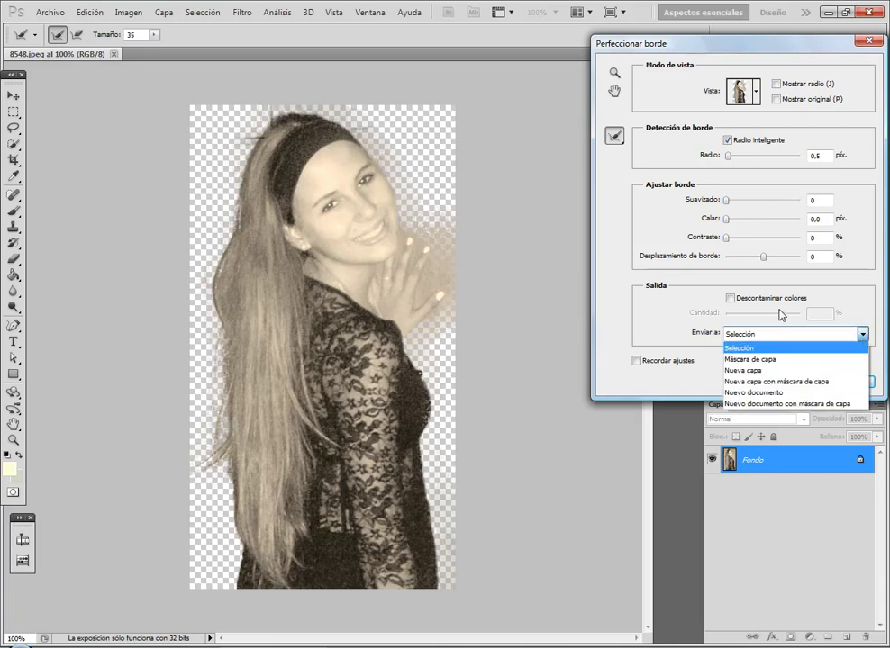
click(747, 381)
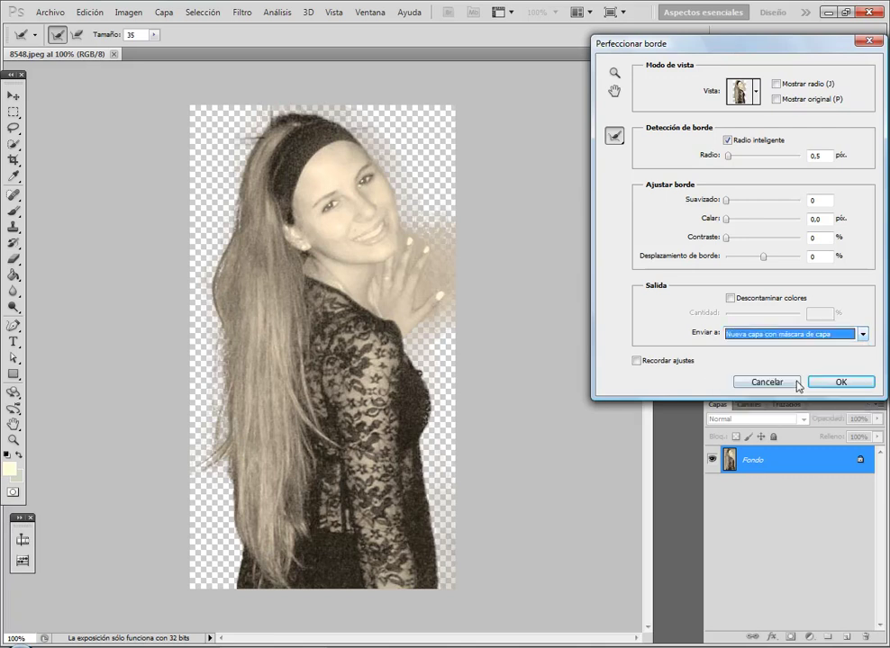
click(837, 382)
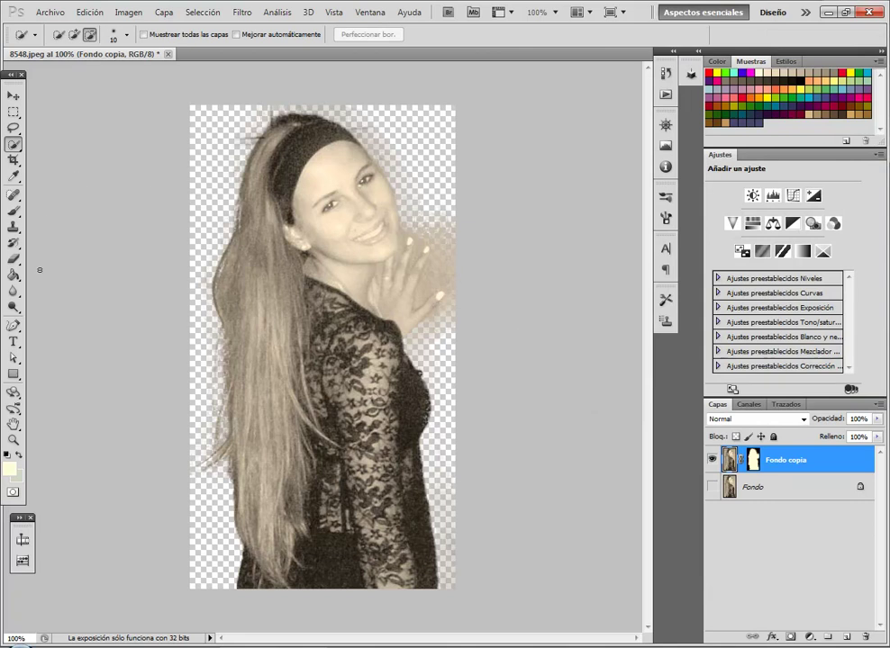
At 200% zoom, erase the stray hair streak above the head with the Eraser
click(13, 439)
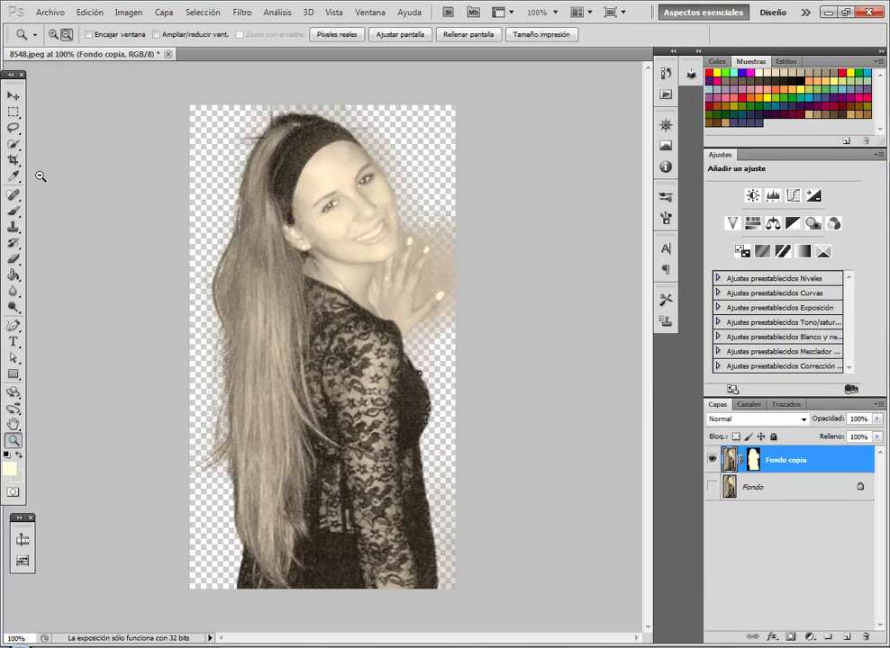
click(54, 34)
click(78, 118)
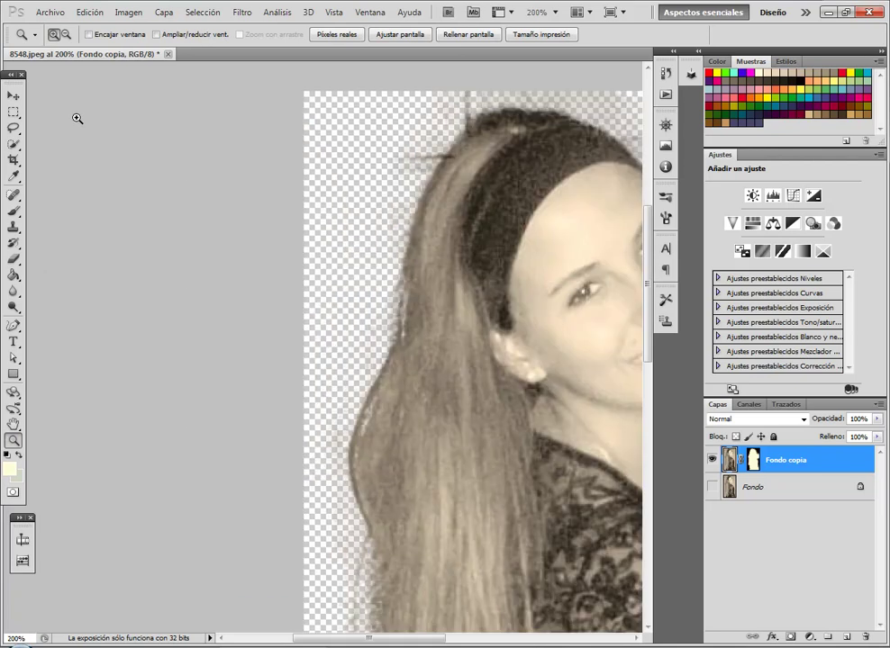
click(14, 260)
click(71, 261)
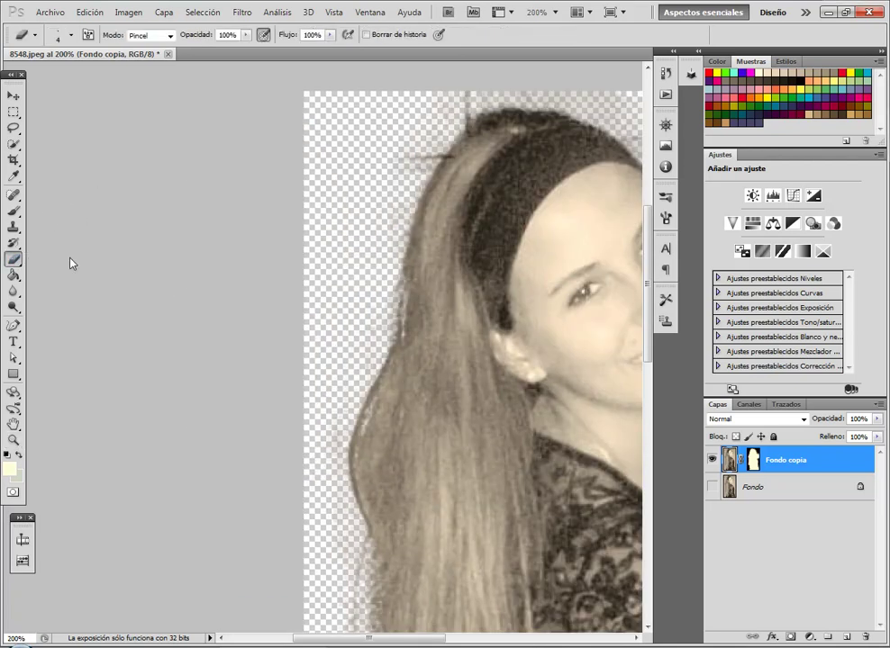
drag(357, 644, 388, 645)
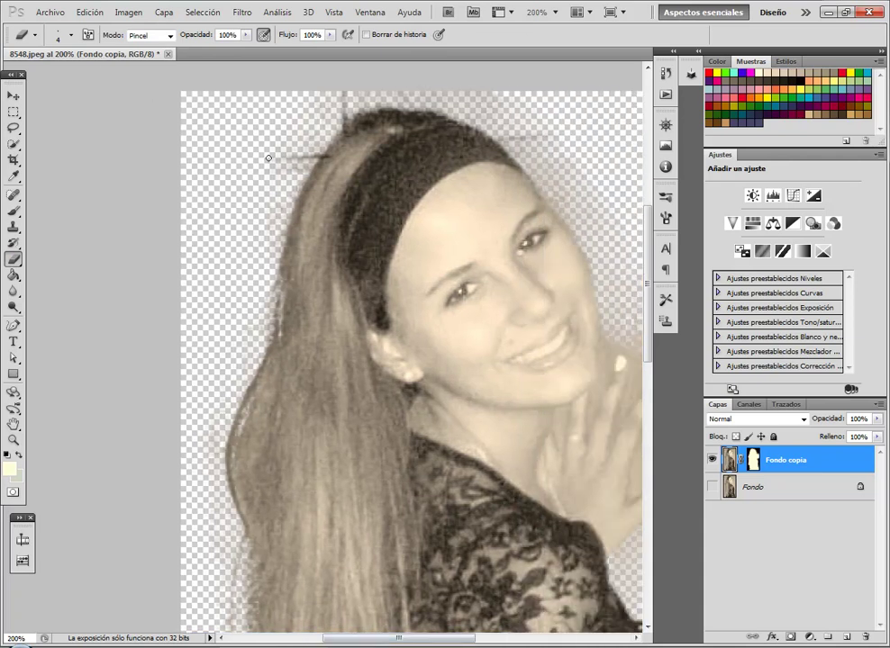
drag(262, 148, 306, 157)
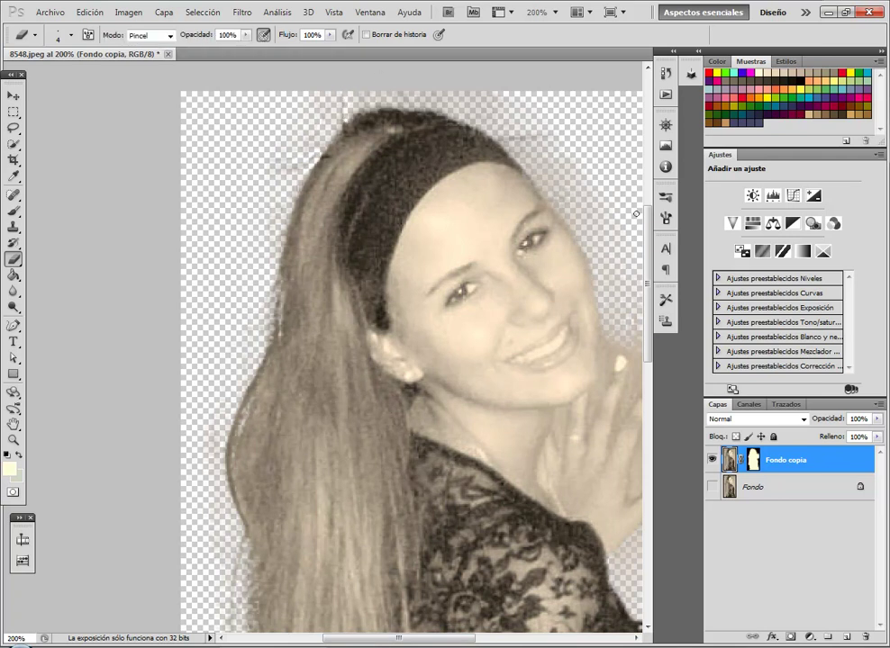
drag(435, 640, 492, 641)
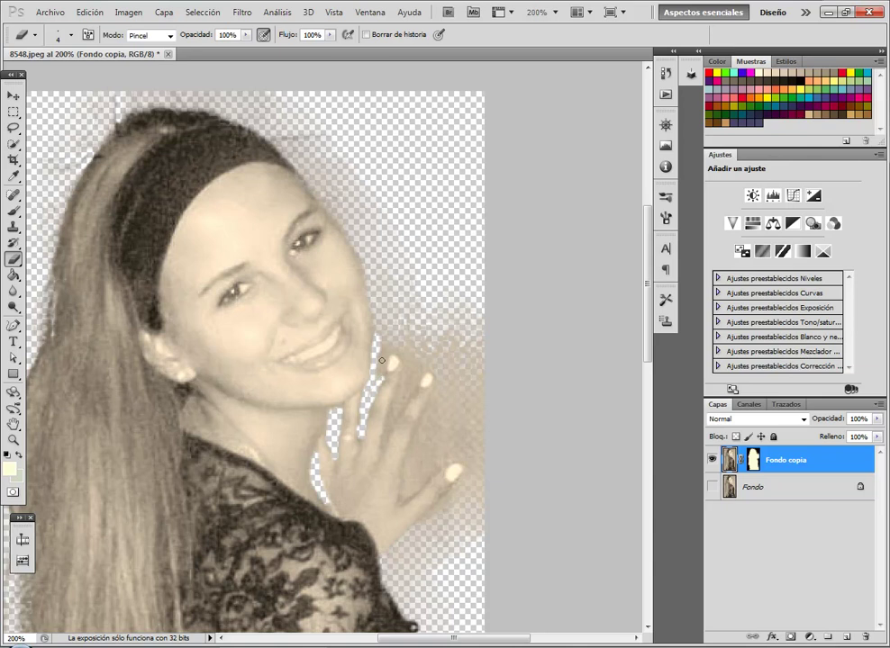
Step back twice, then erase the background between the raised fingers
click(89, 12)
click(117, 50)
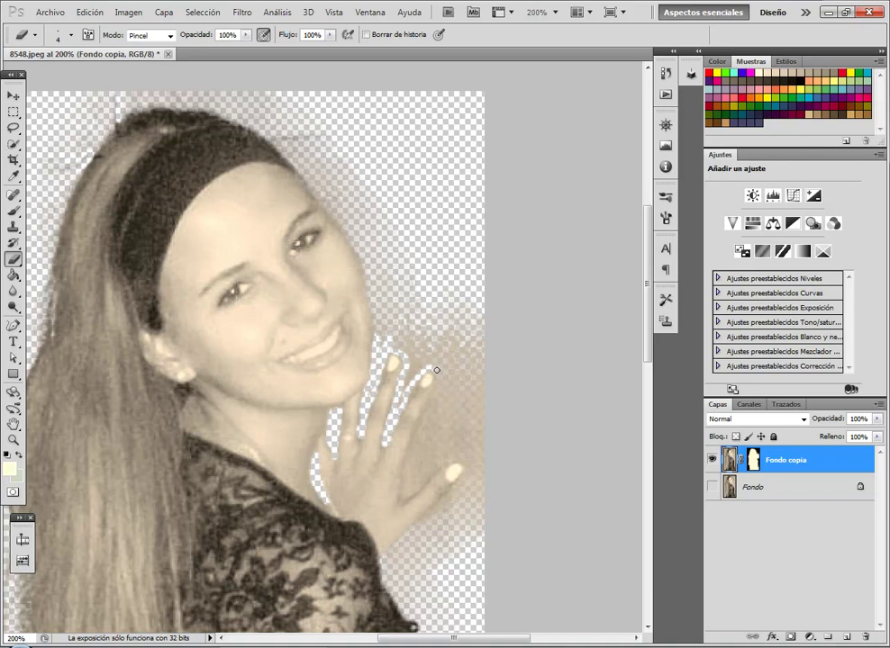
drag(428, 363, 407, 380)
drag(427, 342, 411, 366)
At 300% zoom, erase background between ring finger and pinky, and along the pinky and arm
key(z)
click(71, 308)
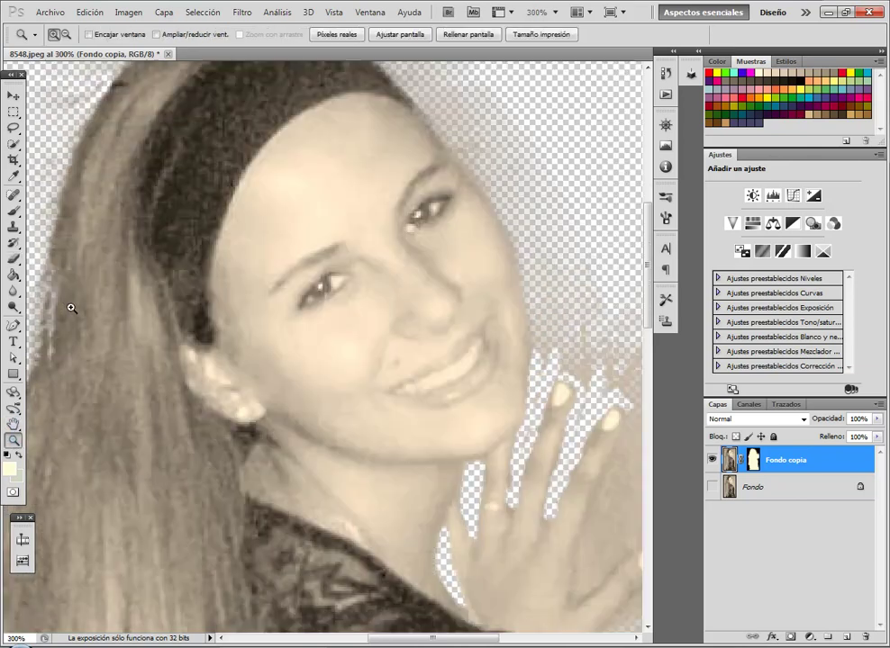
drag(407, 640, 457, 640)
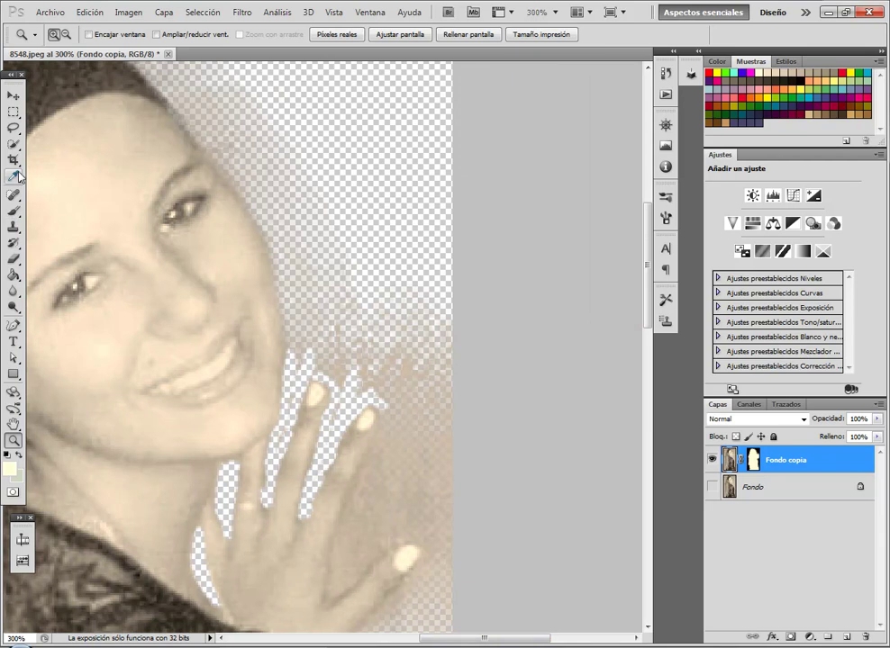
click(14, 258)
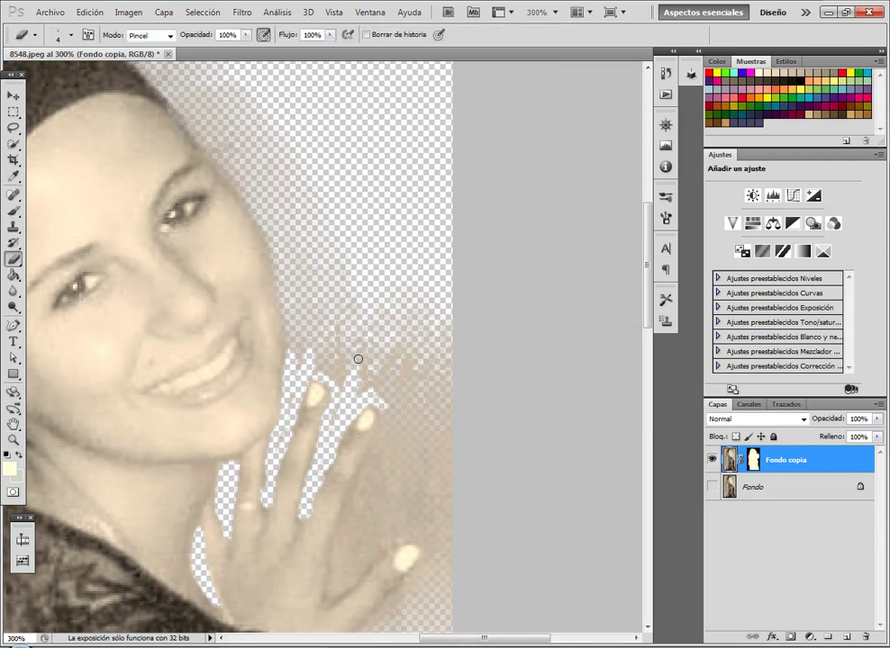
mouse_move(408, 417)
mouse_down()
mouse_move(361, 485)
mouse_move(341, 542)
mouse_up()
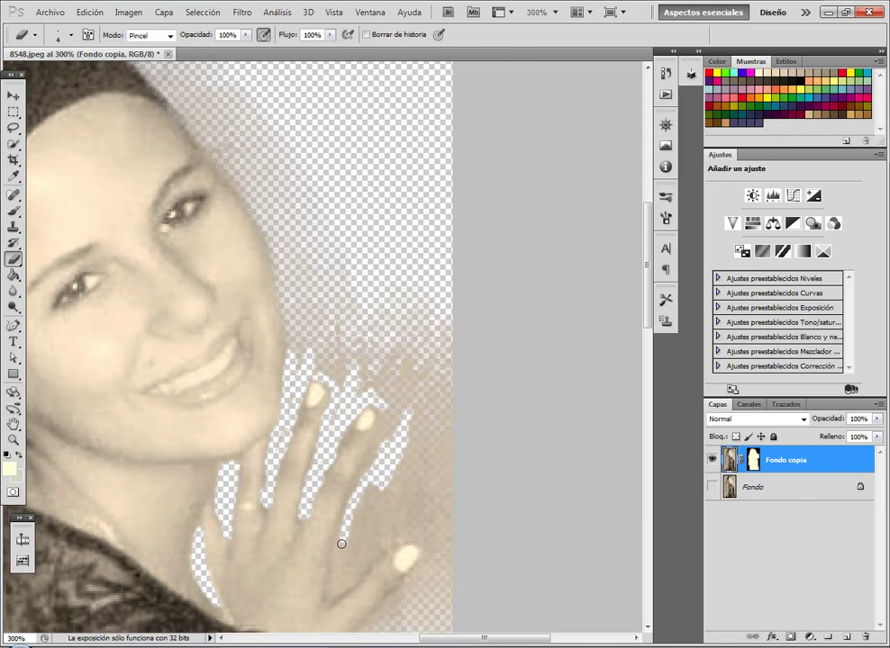
drag(339, 553, 331, 585)
mouse_move(335, 591)
mouse_down()
mouse_move(381, 543)
mouse_move(400, 536)
mouse_move(425, 542)
mouse_move(431, 567)
mouse_up()
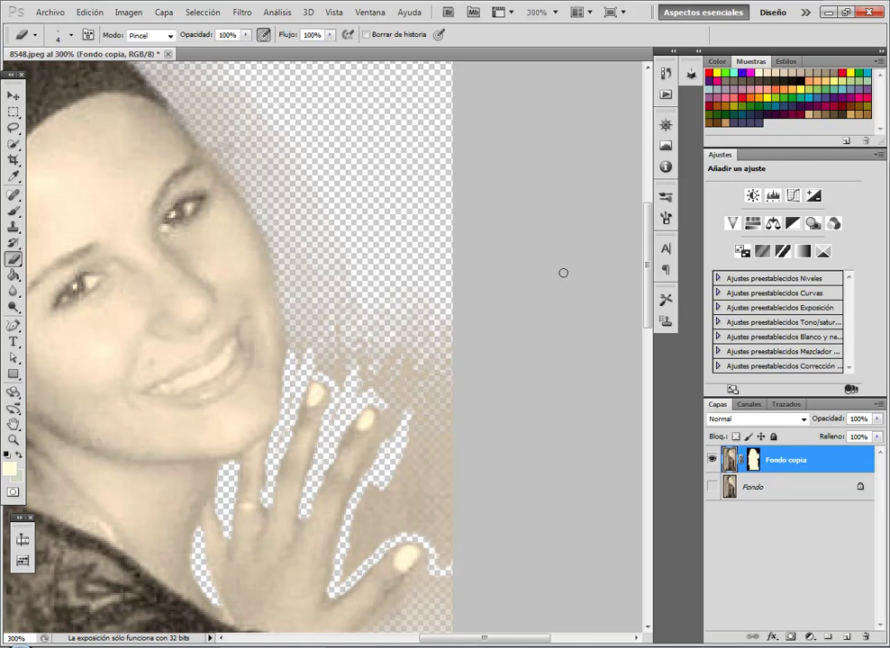
drag(648, 293, 648, 330)
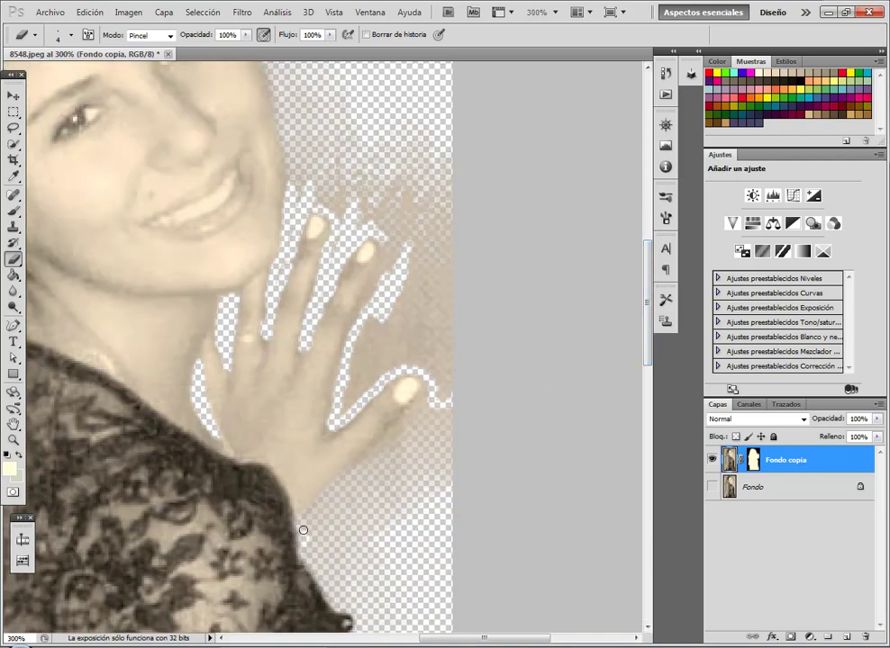
mouse_move(306, 521)
mouse_down()
mouse_move(431, 396)
mouse_move(427, 378)
mouse_move(419, 408)
mouse_up()
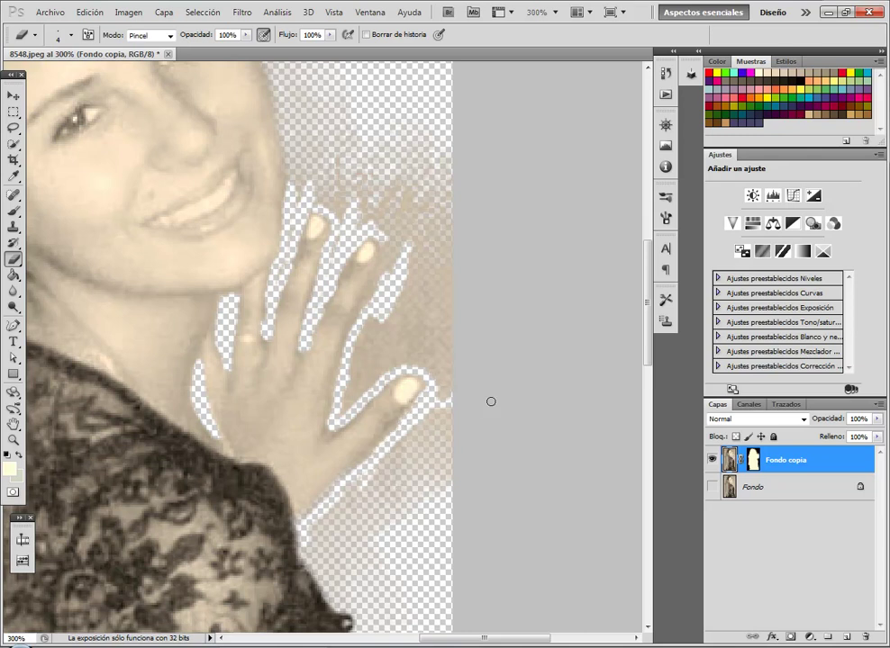
With a 13 px brush, clear beige patches and hair remnants around the raised hand
click(72, 36)
drag(25, 59, 30, 61)
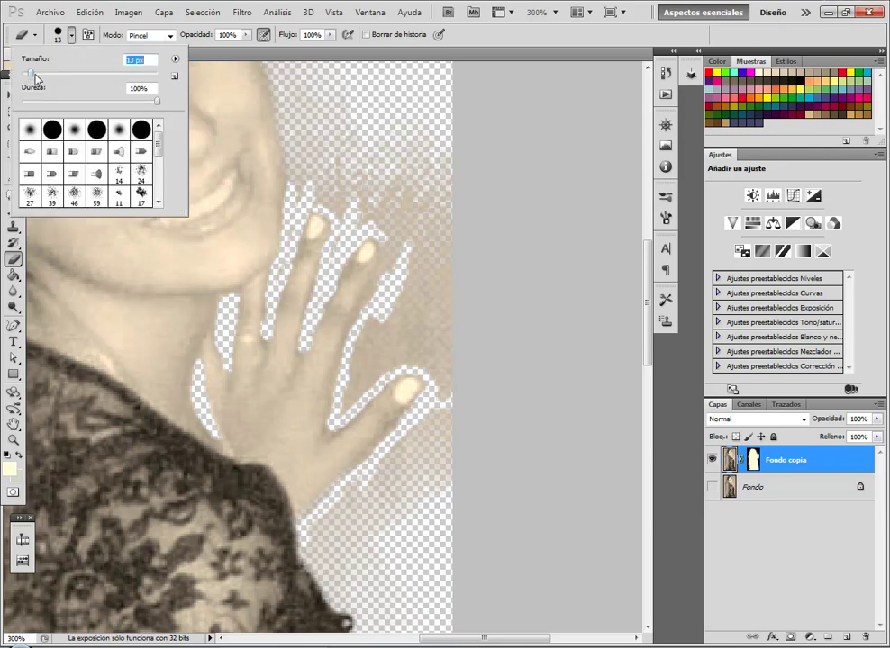
drag(452, 262, 431, 334)
mouse_move(412, 306)
mouse_down()
mouse_move(351, 397)
mouse_move(384, 353)
mouse_move(363, 366)
mouse_move(433, 353)
mouse_move(419, 358)
mouse_move(446, 324)
mouse_move(437, 435)
mouse_move(446, 420)
mouse_move(313, 532)
mouse_move(332, 565)
mouse_move(353, 568)
mouse_move(381, 520)
mouse_move(441, 488)
mouse_move(455, 461)
mouse_move(341, 548)
mouse_move(418, 588)
mouse_up()
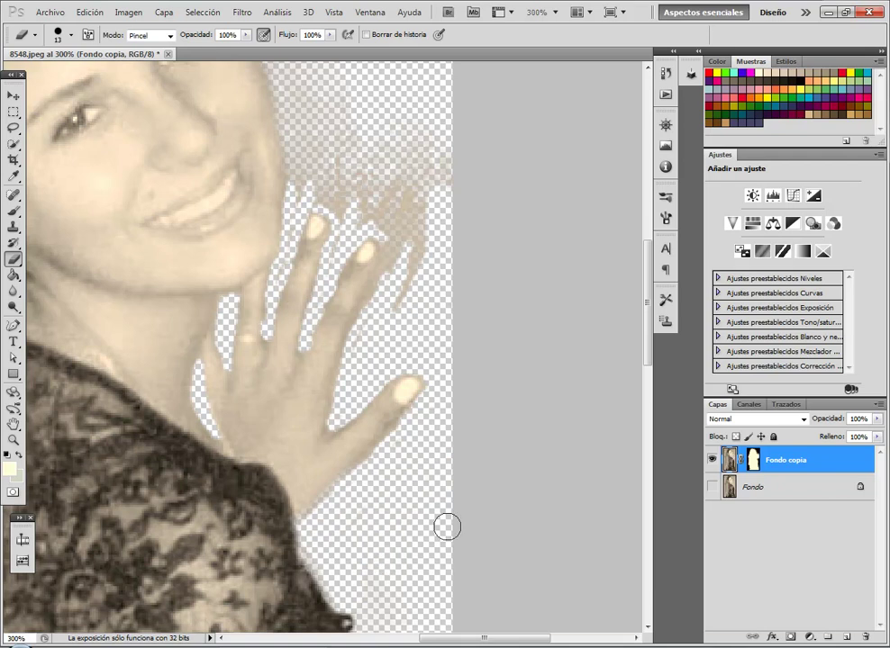
mouse_move(438, 323)
mouse_down()
mouse_move(407, 280)
mouse_move(375, 316)
mouse_up()
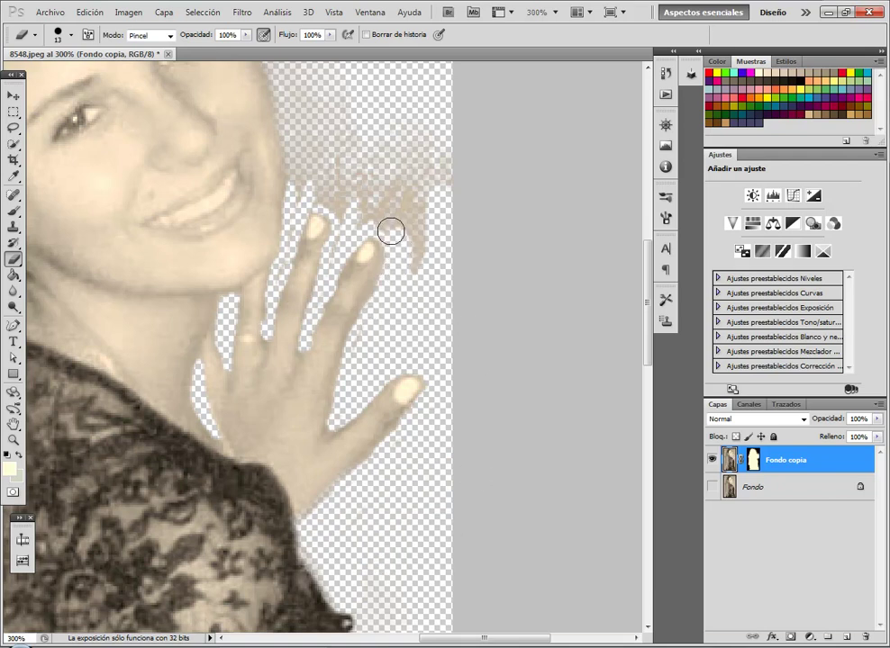
drag(342, 243, 343, 199)
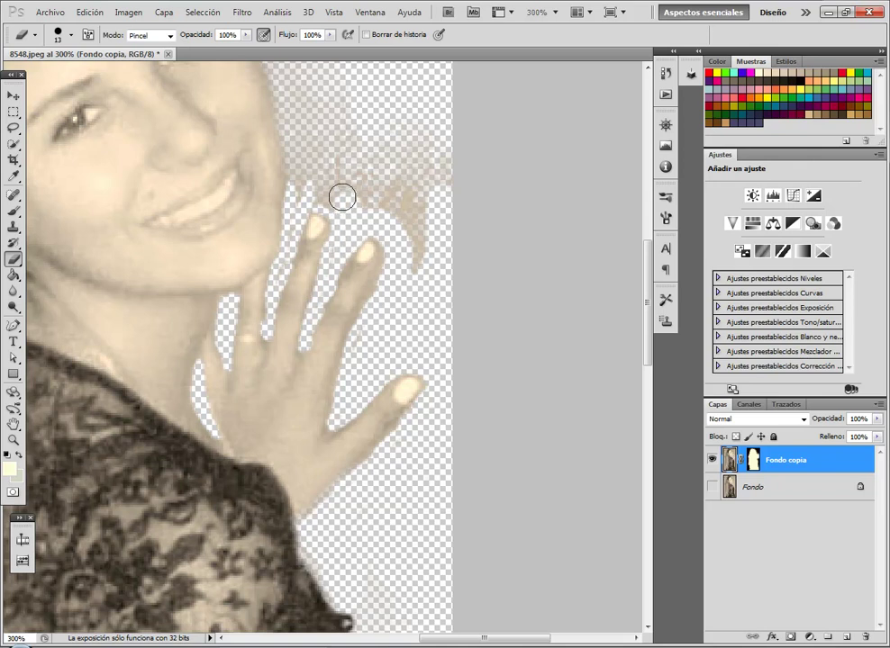
mouse_move(302, 152)
mouse_down()
mouse_move(280, 74)
mouse_move(343, 84)
mouse_move(331, 145)
mouse_move(386, 189)
mouse_move(356, 189)
mouse_move(433, 273)
mouse_move(405, 212)
mouse_move(436, 157)
mouse_move(379, 104)
mouse_move(402, 156)
mouse_up()
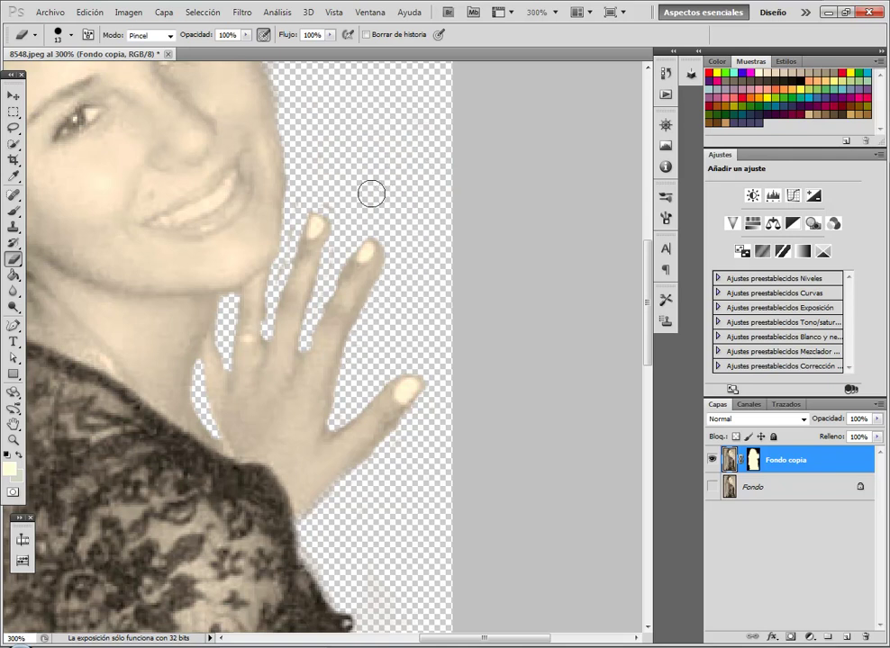
Zoom back to 100% and save the cut-out as 8548.png in PNG format
click(14, 440)
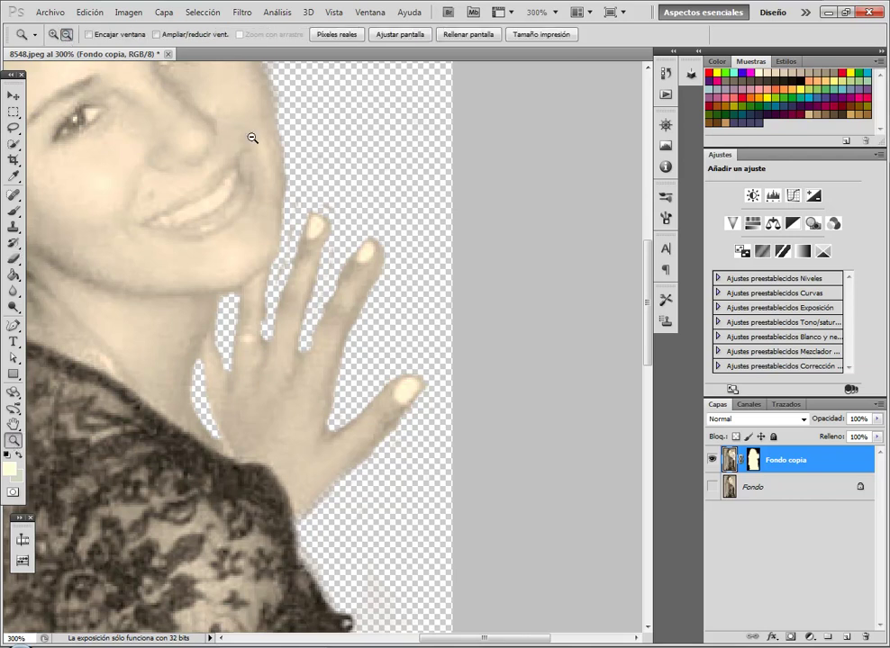
click(319, 143)
click(349, 144)
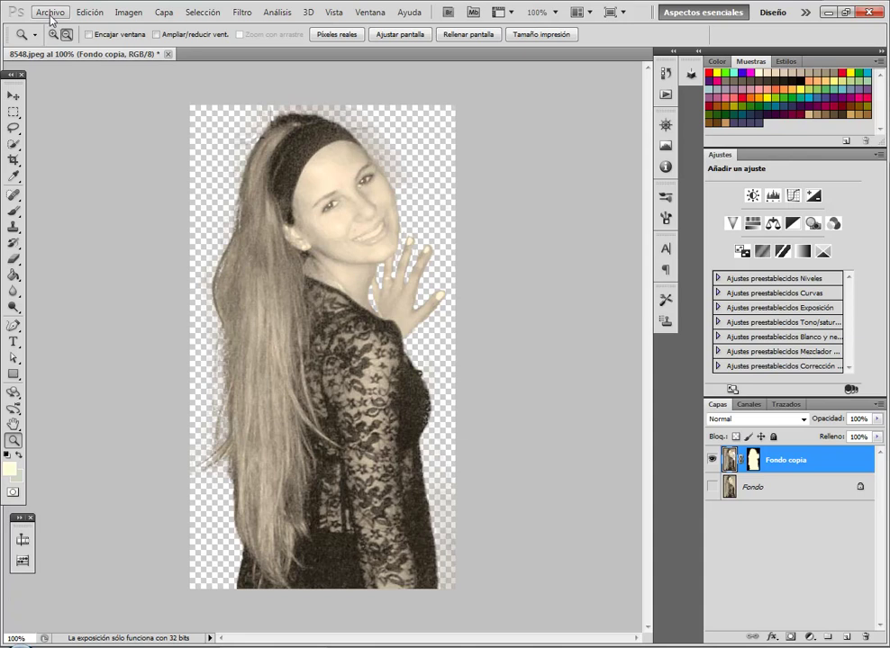
click(51, 14)
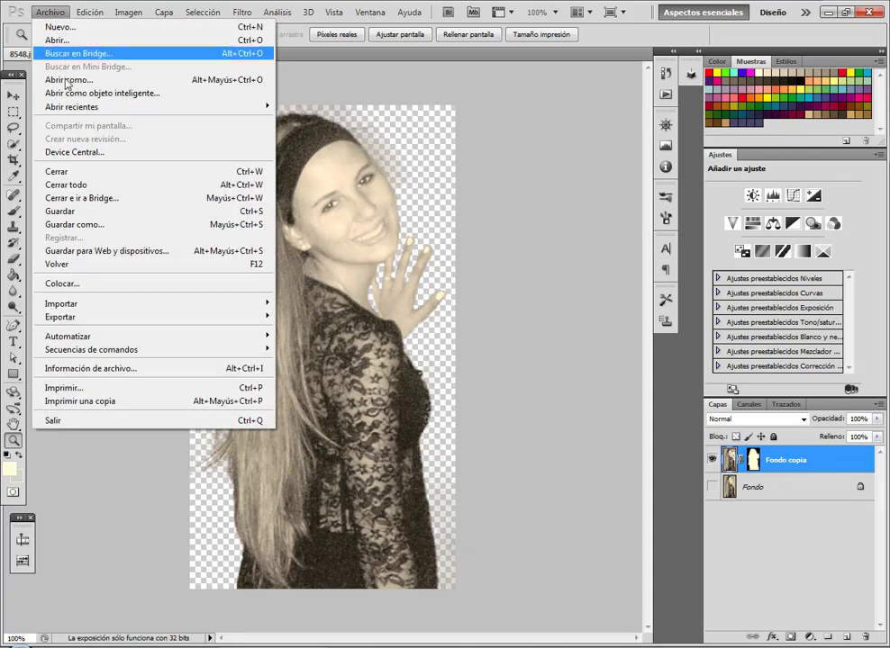
click(74, 225)
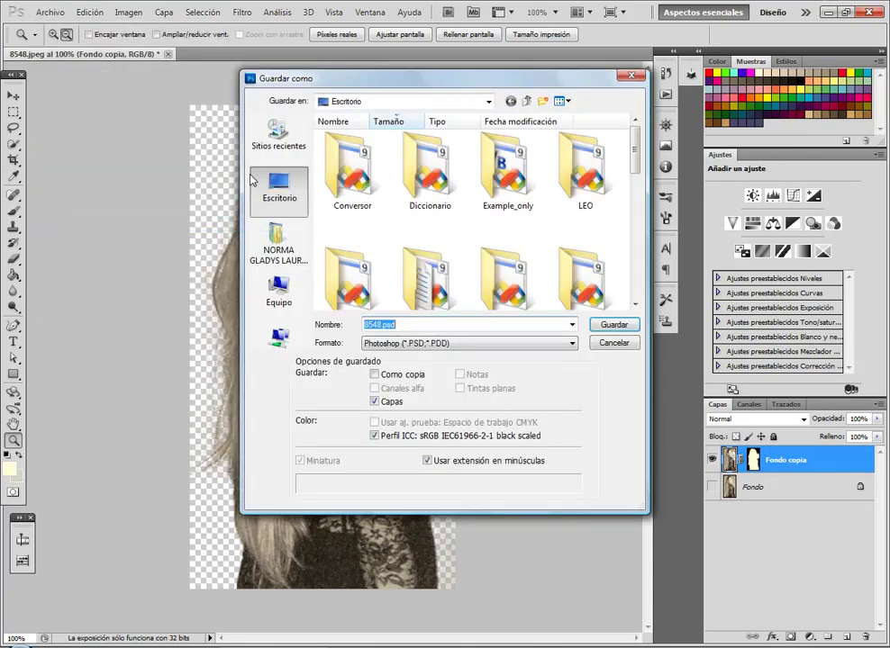
click(573, 344)
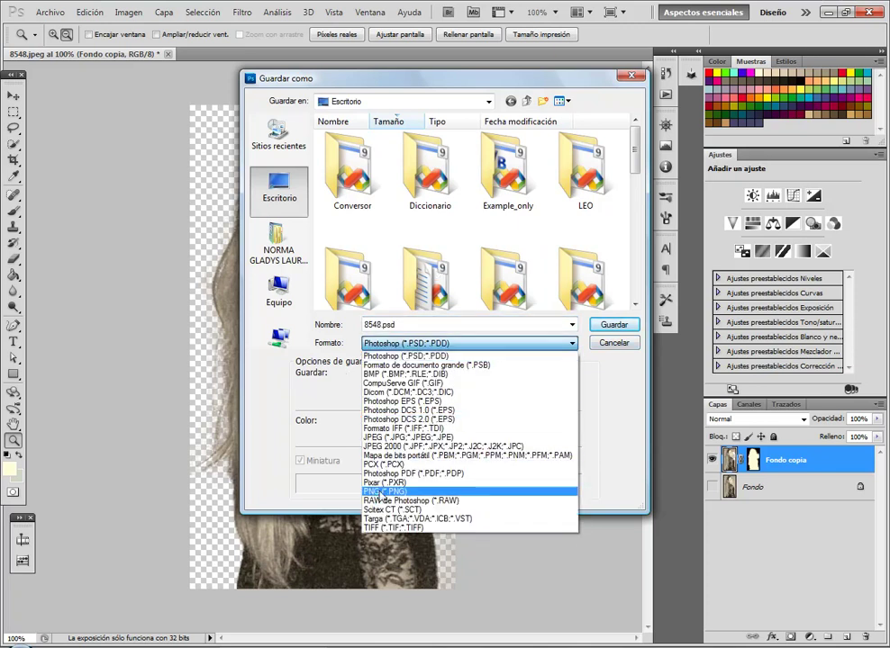
click(384, 491)
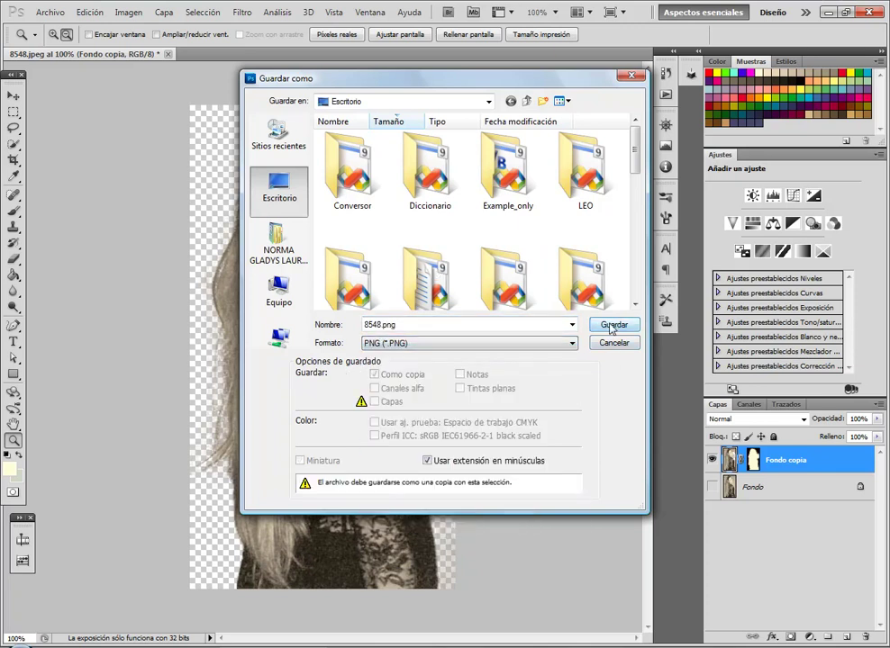
click(612, 326)
click(482, 219)
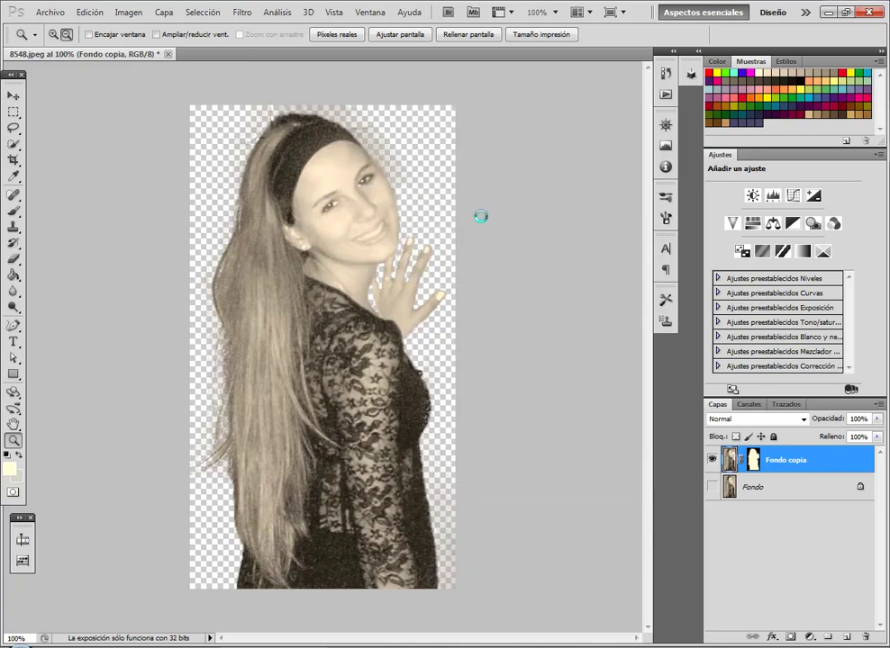